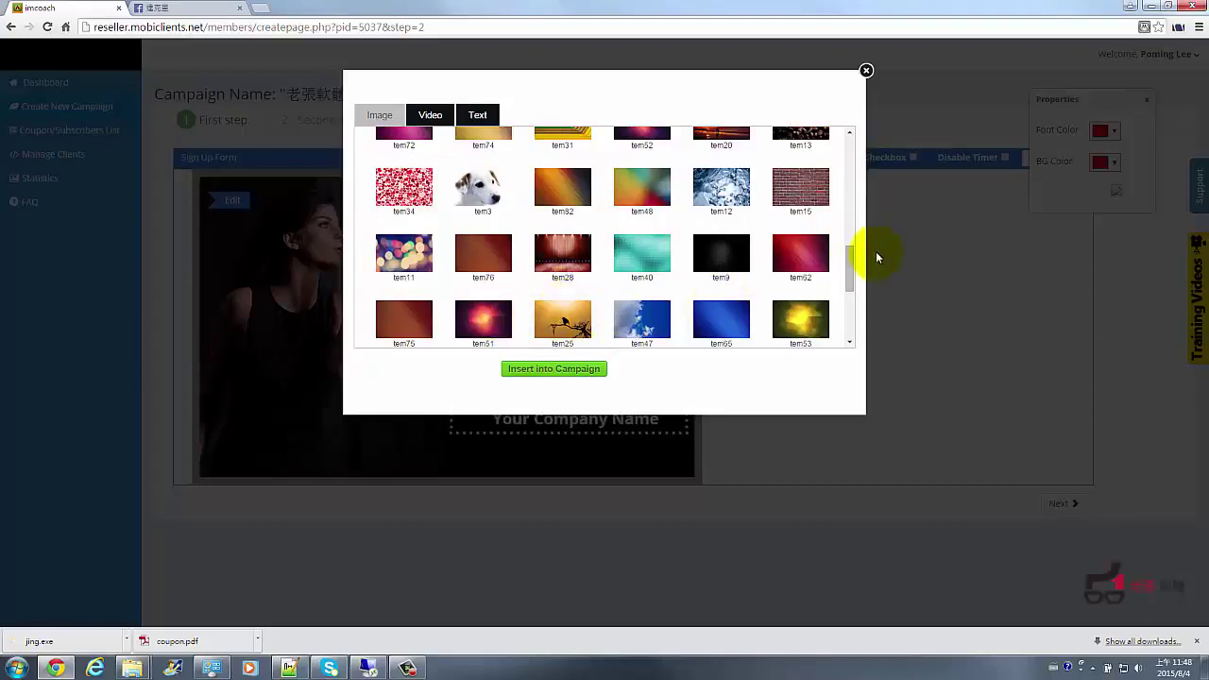
pyautogui.moveTo(856, 265); pyautogui.dragTo(850, 137)
pyautogui.click(396, 188)
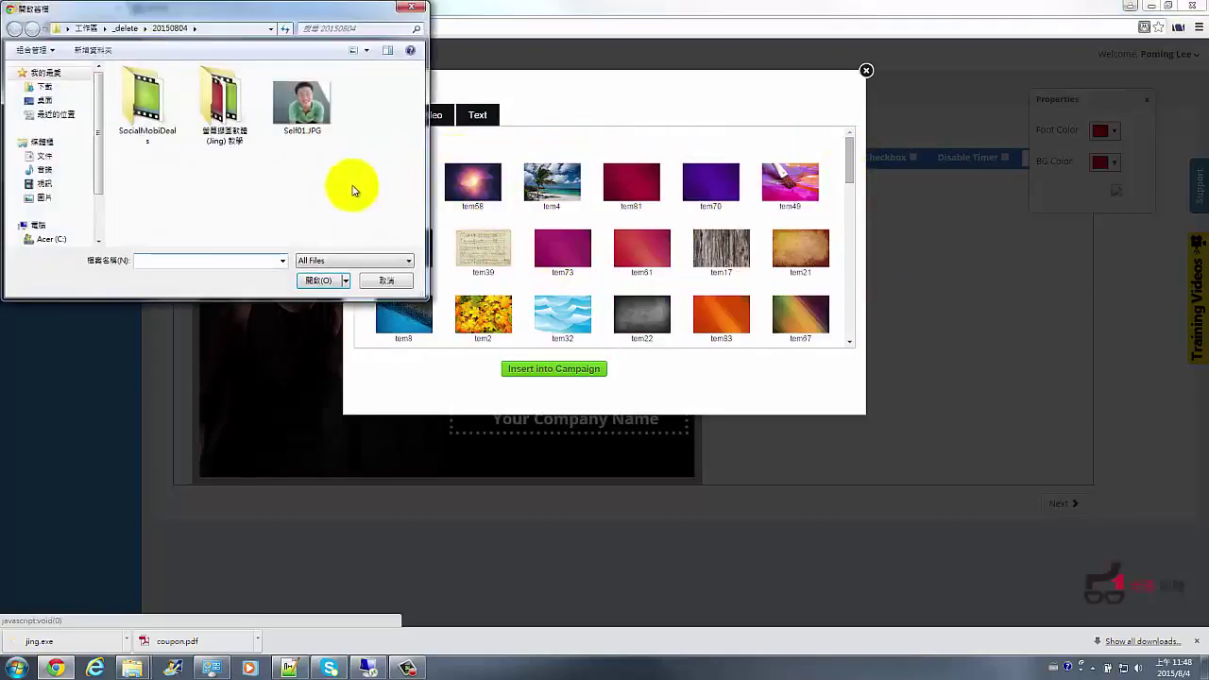
pyautogui.click(386, 280)
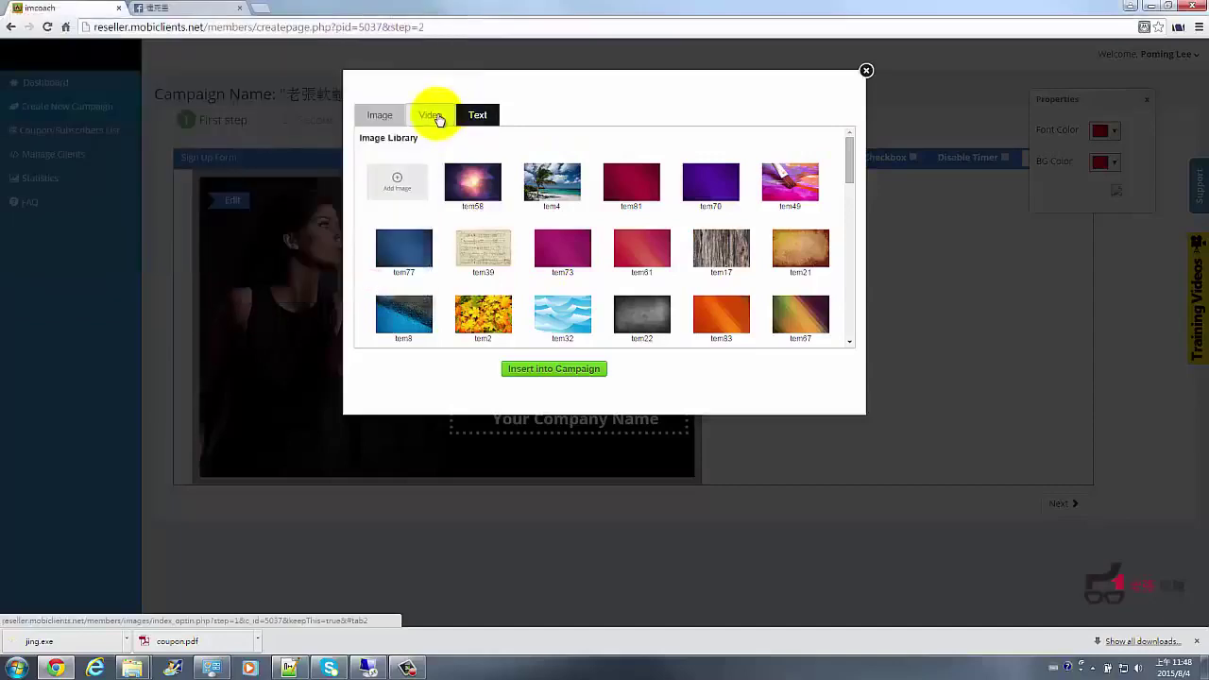
# Step: Choose video as the content type, open YouTube in a new browser tab, and open and pause the 画心II music video
pyautogui.click(435, 115)
pyautogui.click(404, 171)
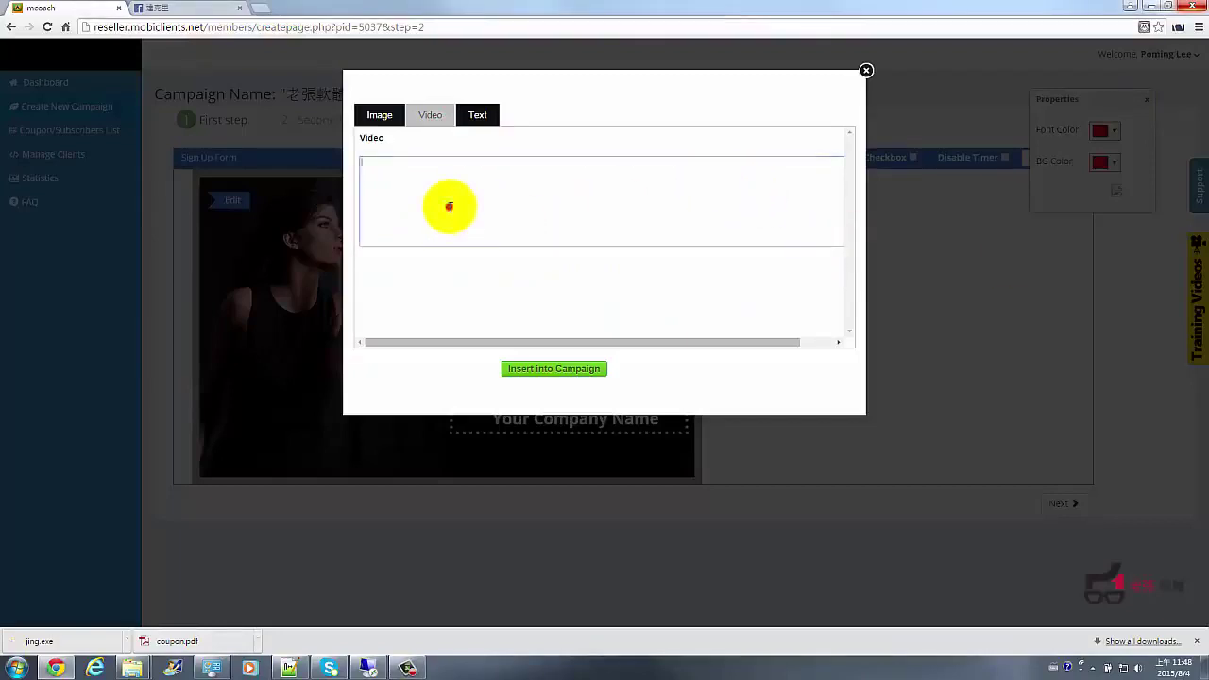
pyautogui.click(260, 8)
pyautogui.write('you')
pyautogui.press('Return')
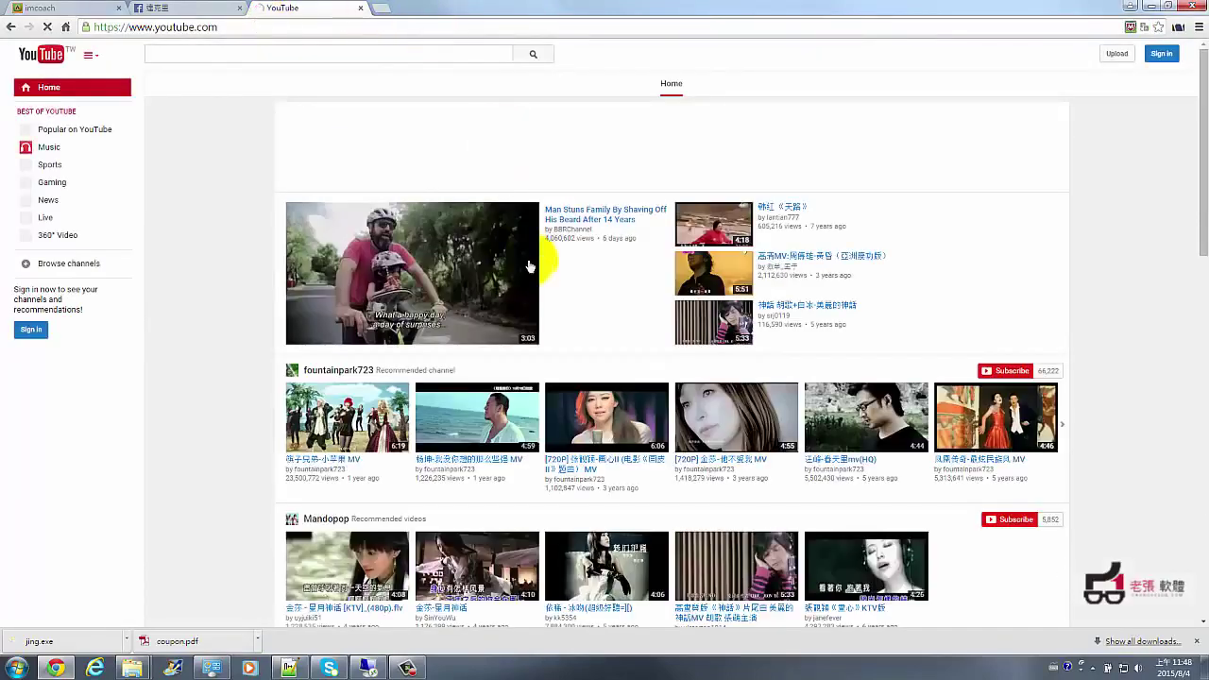
pyautogui.scroll(-1, 619, 244)
pyautogui.click(639, 374)
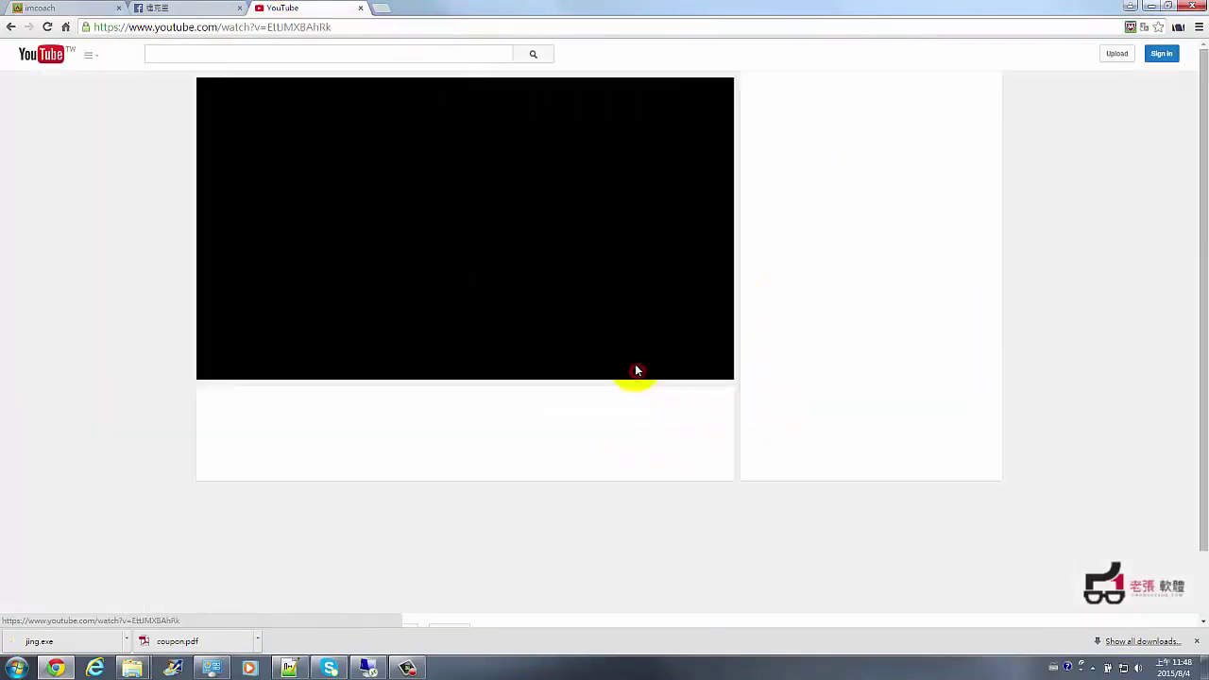
pyautogui.click(218, 368)
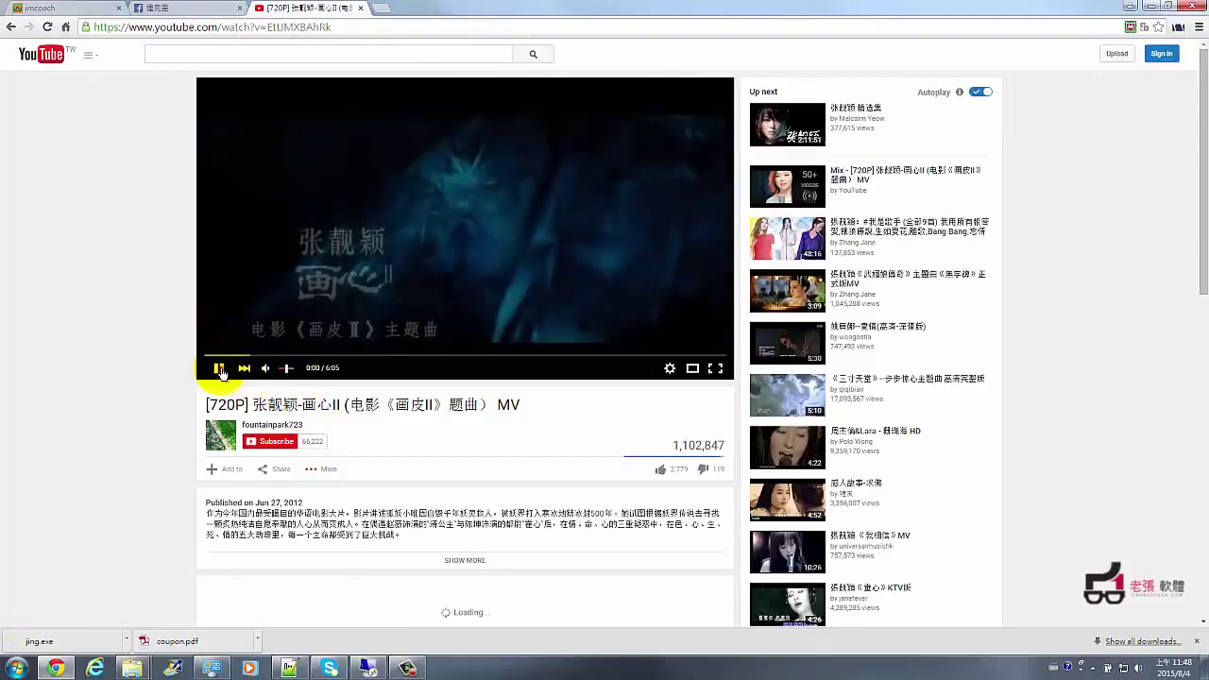
# Step: Copy the full iframe embed code of the 画心II video from its sharing options
pyautogui.click(281, 468)
pyautogui.scroll(-2, 312, 472)
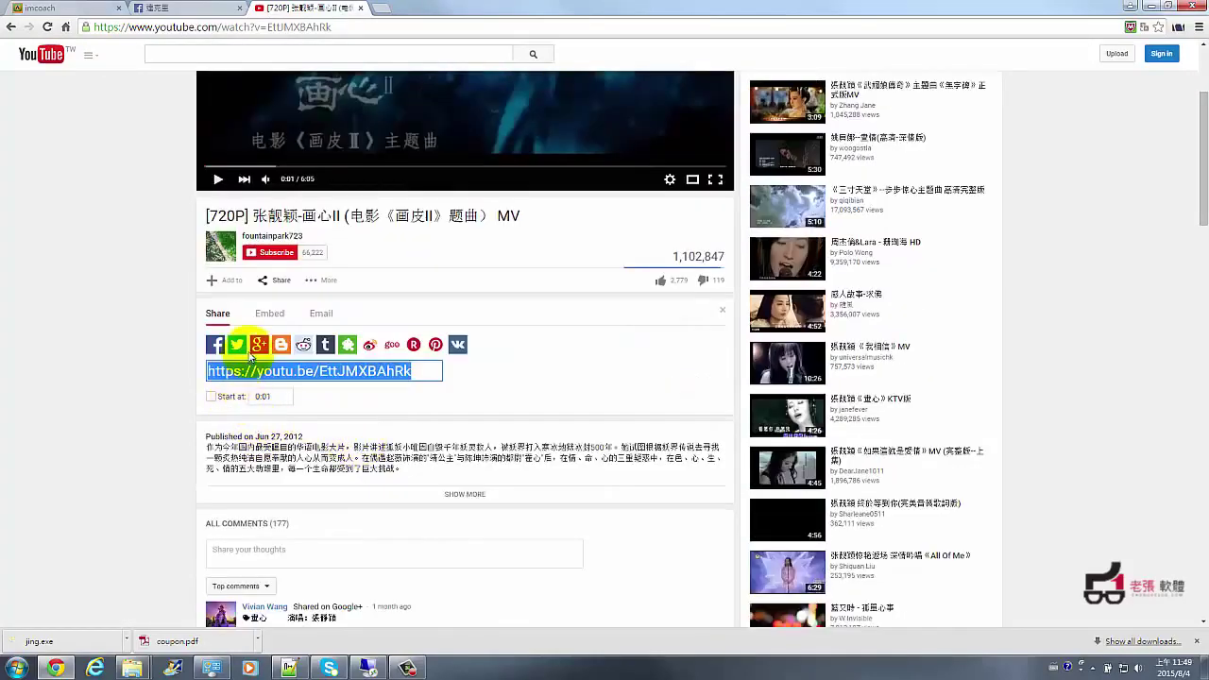
pyautogui.click(272, 314)
pyautogui.scroll(2, 288, 315)
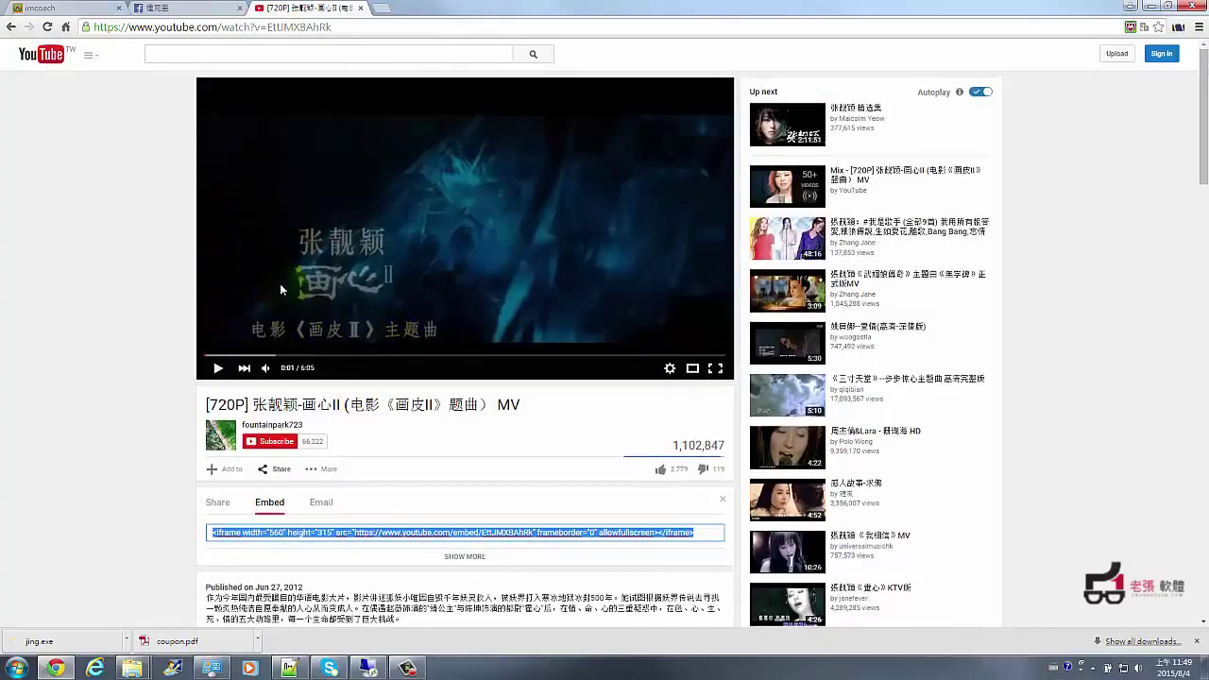
pyautogui.scroll(-1, 329, 465)
pyautogui.click(219, 410)
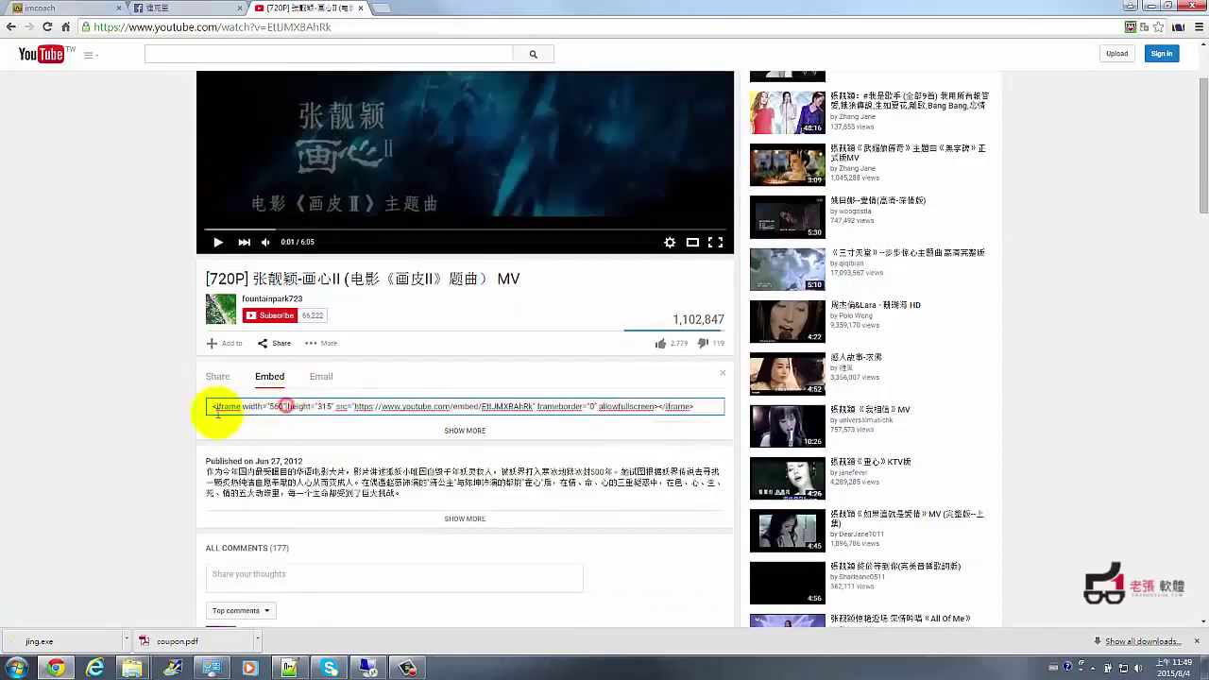
pyautogui.moveTo(217, 410); pyautogui.dragTo(727, 406)
pyautogui.hotkey('ctrl', 'c')
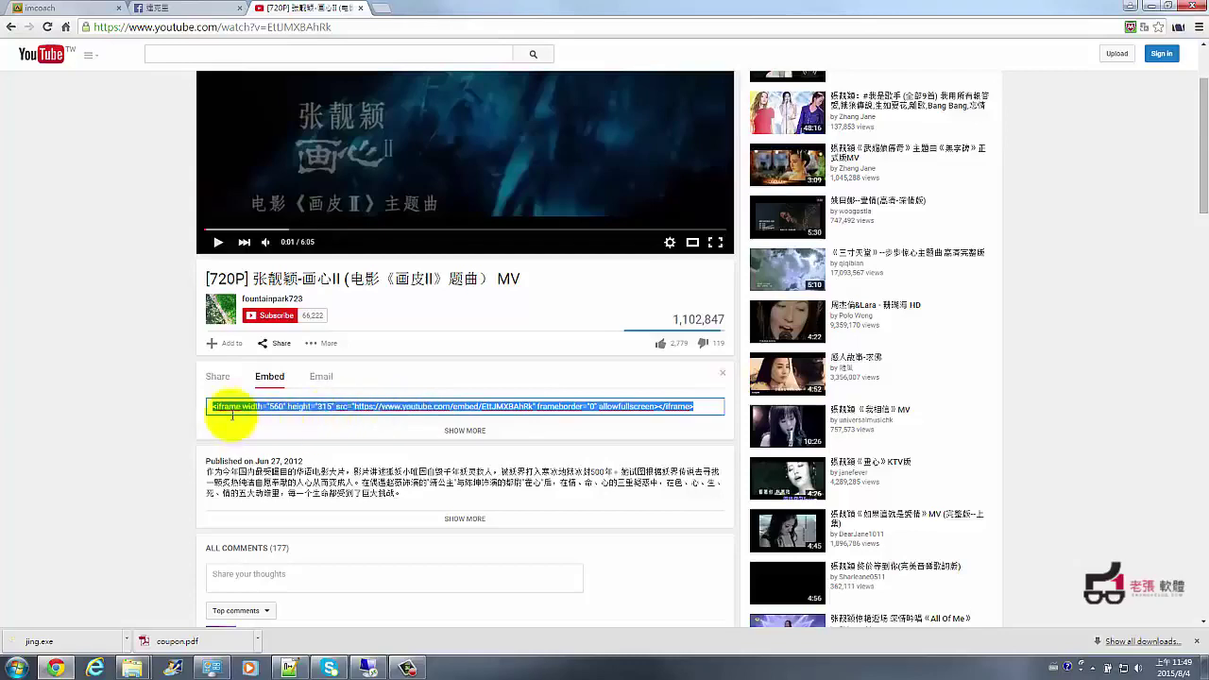
# Step: Return to the campaign page, paste the embed code as the video content and insert it into the campaign
pyautogui.click(66, 8)
pyautogui.click(475, 192)
pyautogui.hotkey('ctrl', 'v')
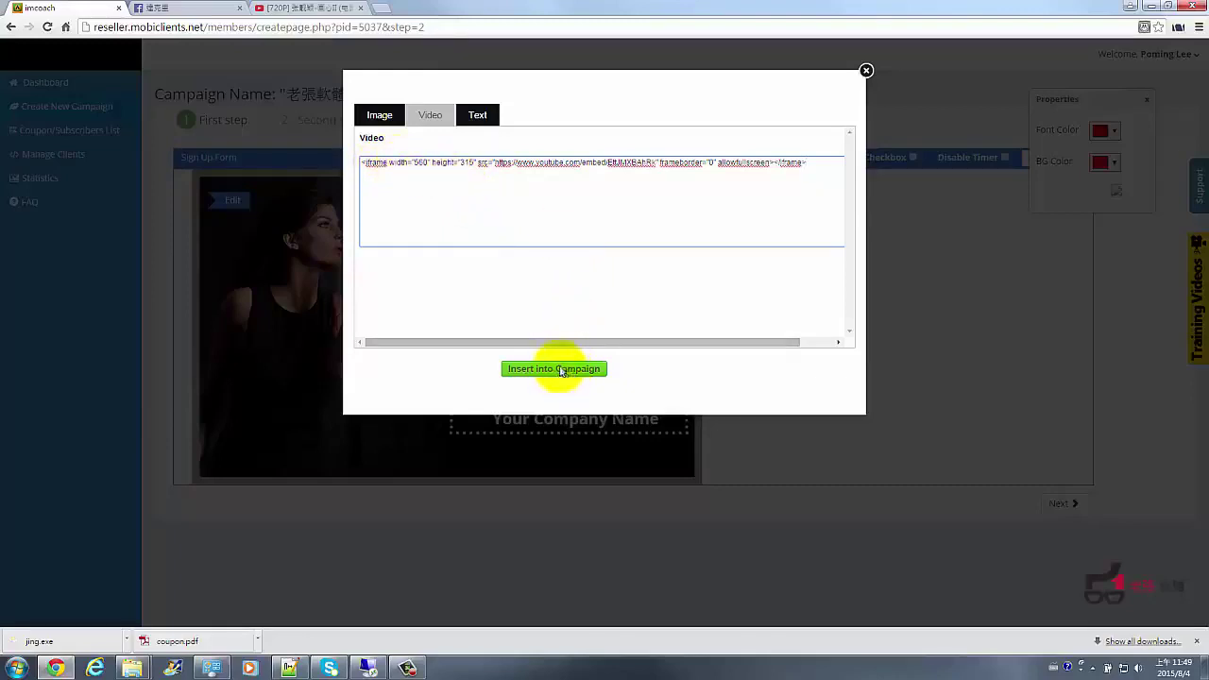
pyautogui.click(485, 115)
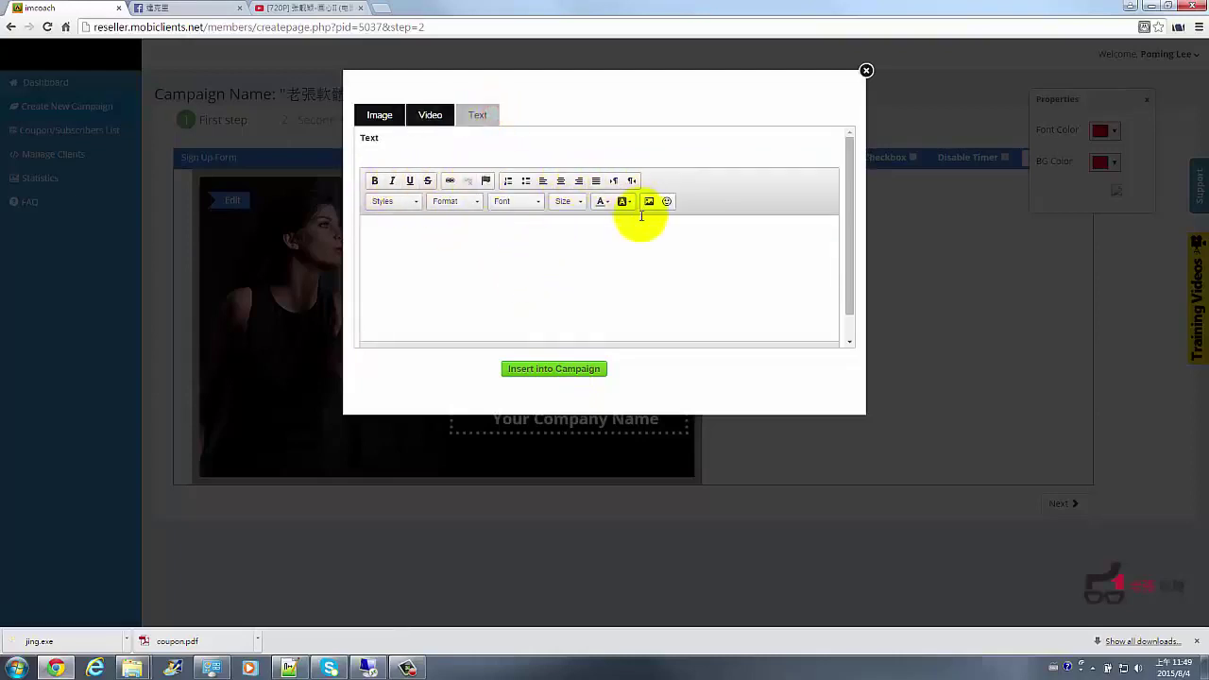
pyautogui.click(428, 115)
pyautogui.click(546, 367)
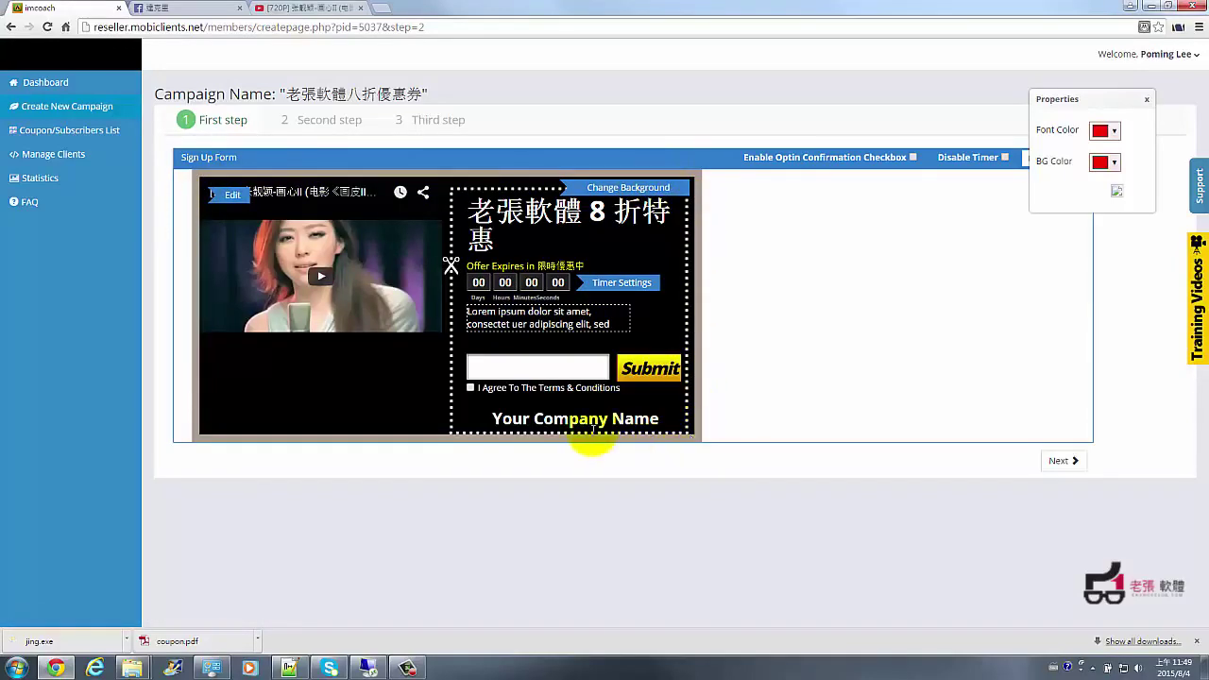
# Step: Change the sign-up form's background to the library image tem58 with No Repeat
pyautogui.click(633, 188)
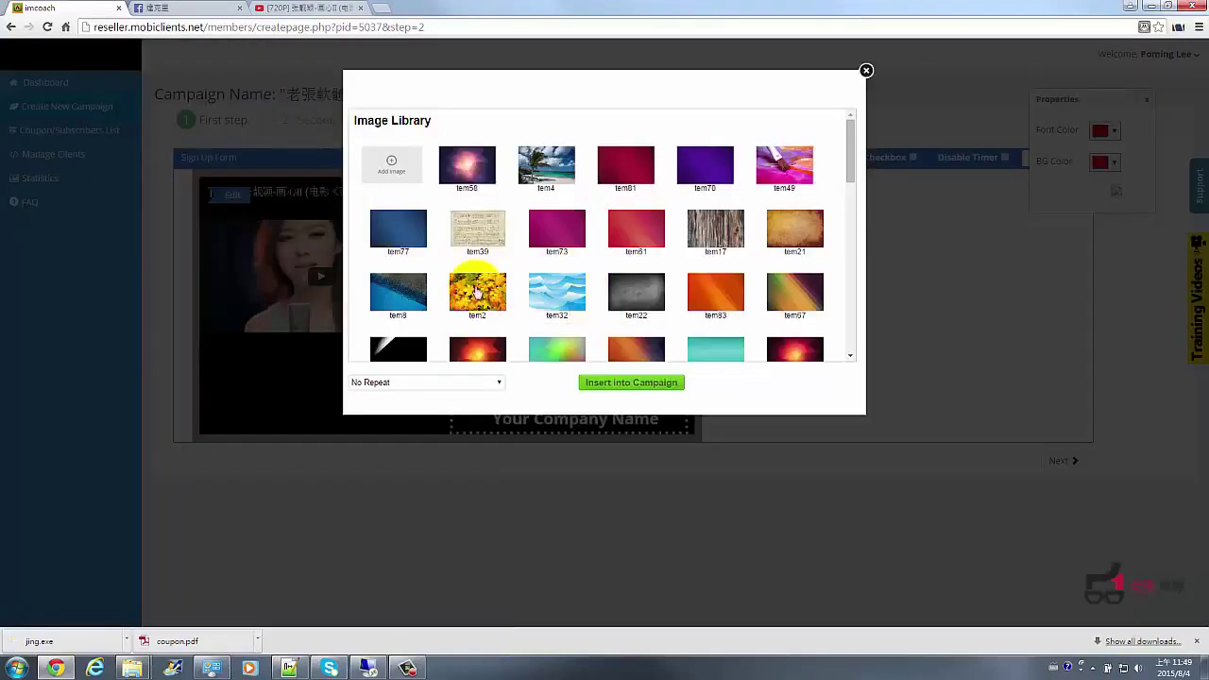
pyautogui.click(783, 175)
pyautogui.click(493, 192)
pyautogui.click(633, 384)
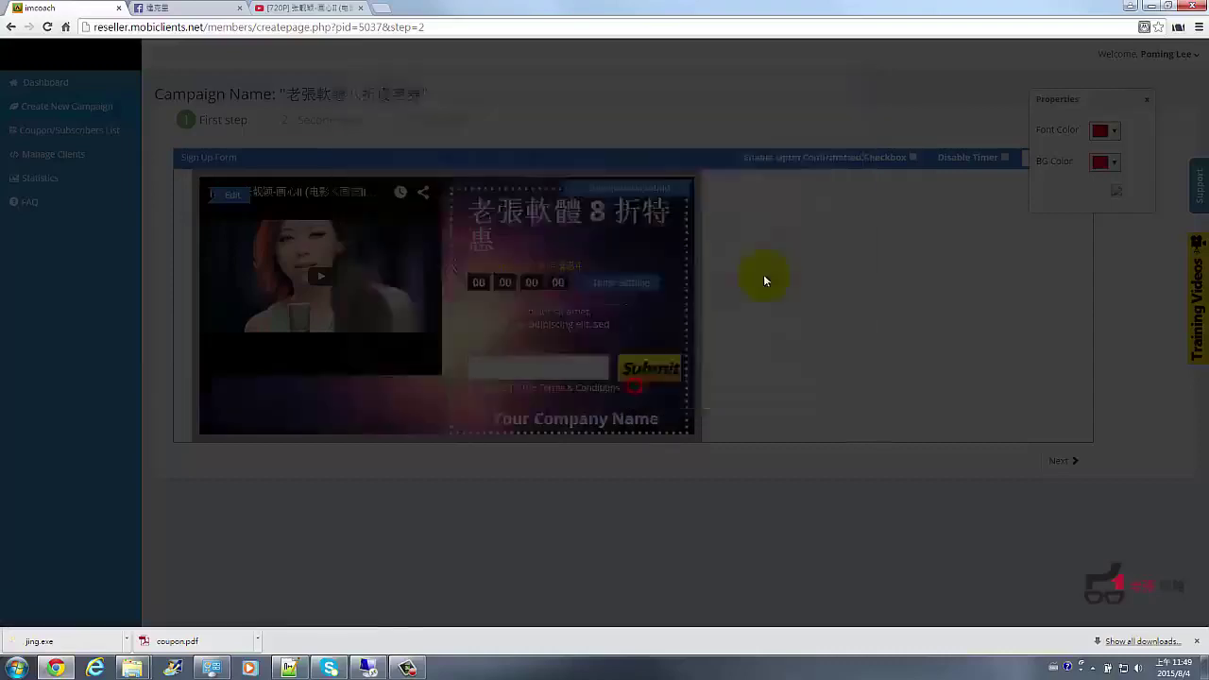
pyautogui.click(817, 302)
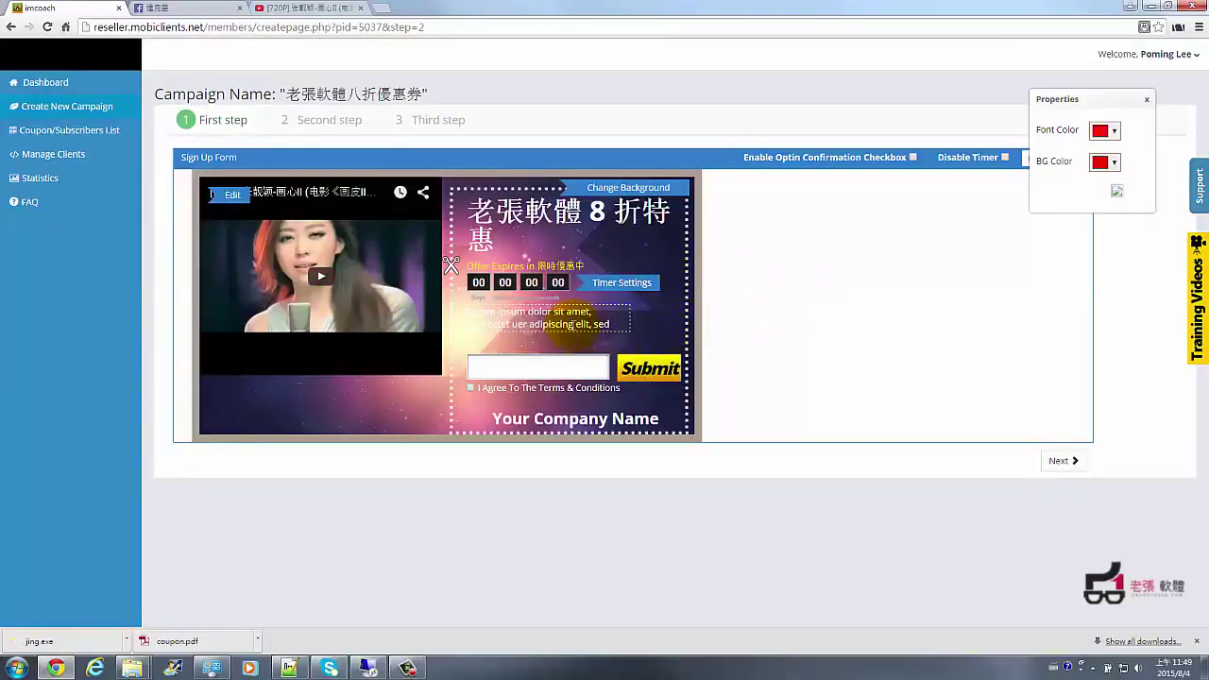
# Step: In the timer settings, choose Repeat Mode with a time interval of 6 days
pyautogui.click(617, 287)
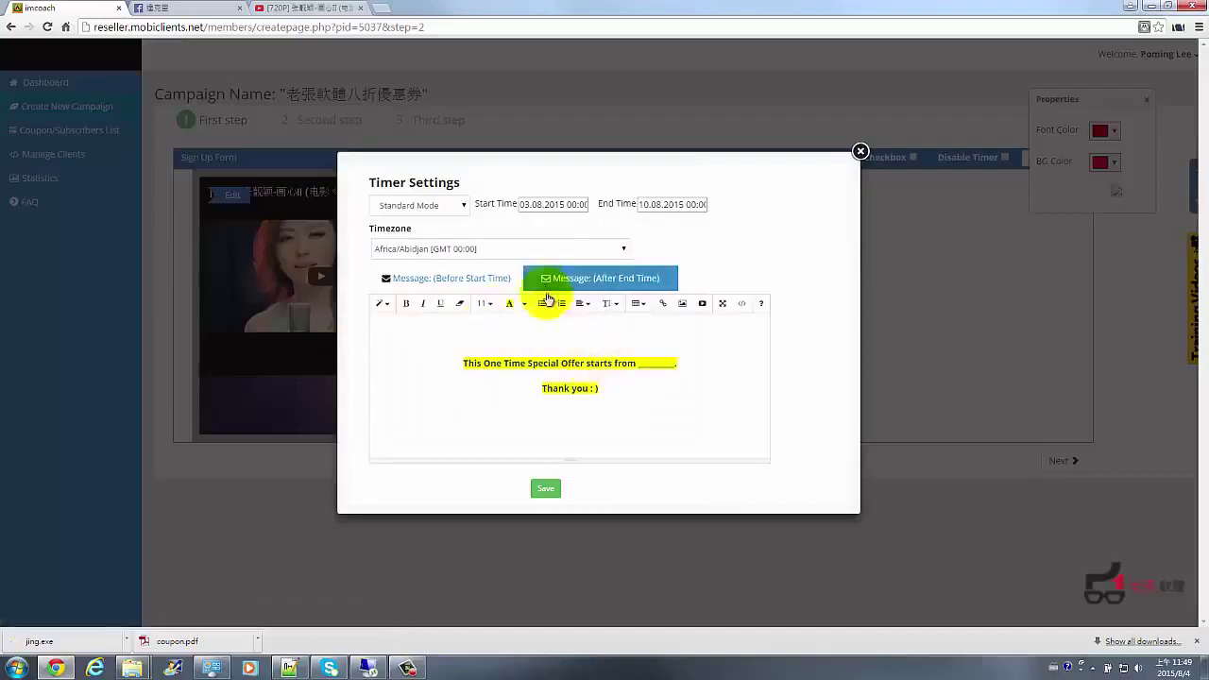
pyautogui.click(439, 208)
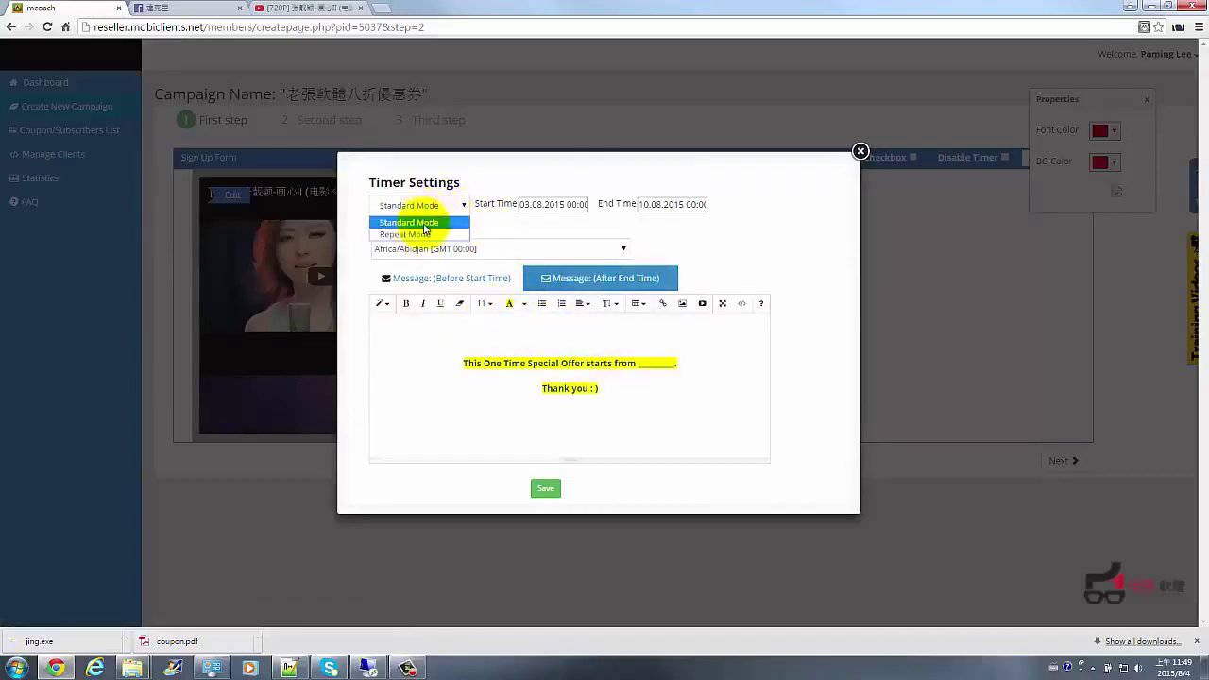
pyautogui.click(442, 208)
pyautogui.moveTo(477, 205); pyautogui.dragTo(517, 204)
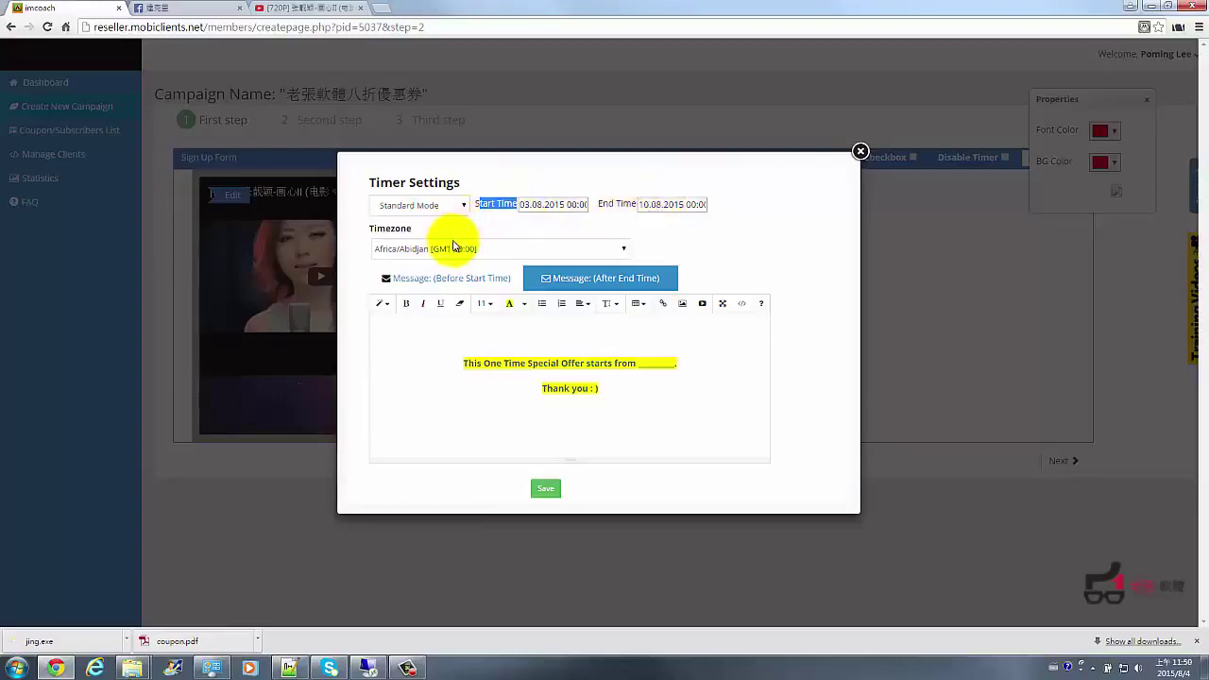
pyautogui.click(415, 208)
pyautogui.click(404, 234)
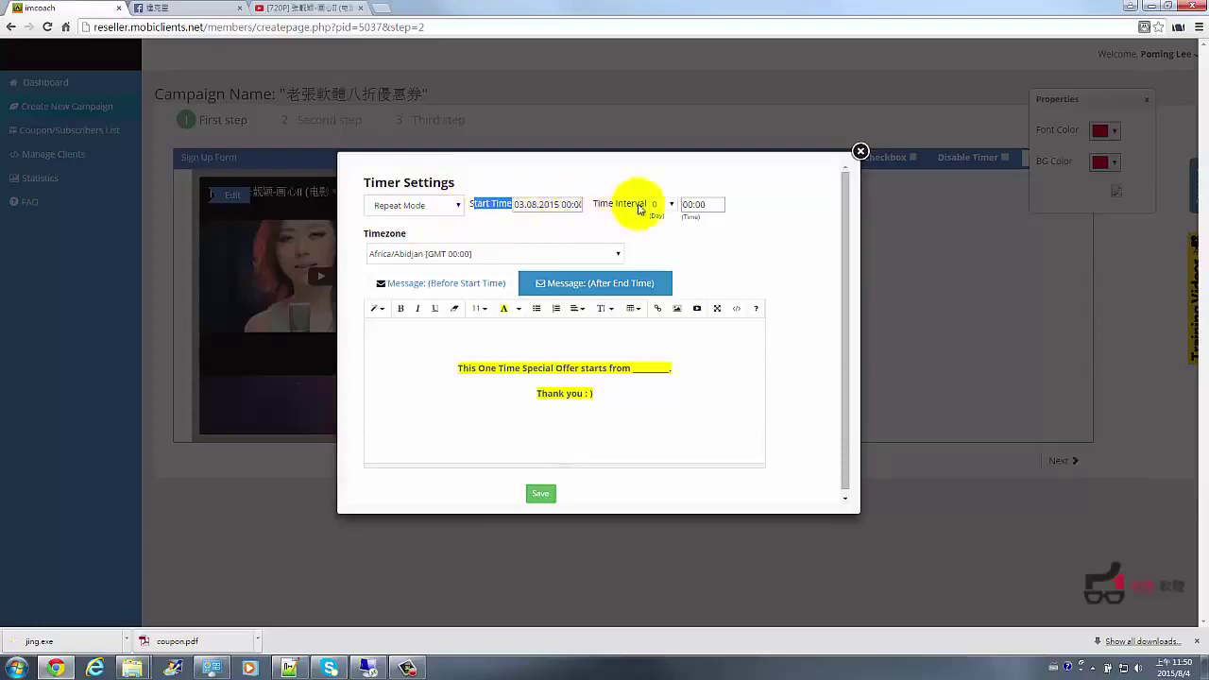
pyautogui.click(666, 205)
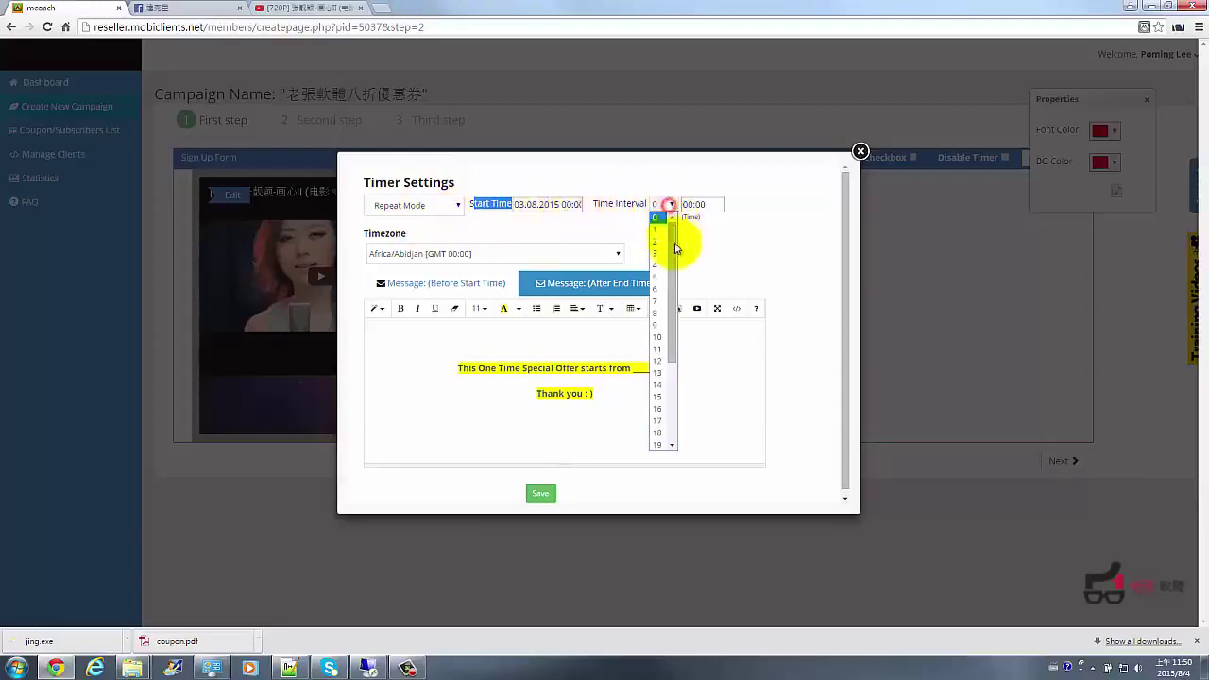
pyautogui.click(655, 291)
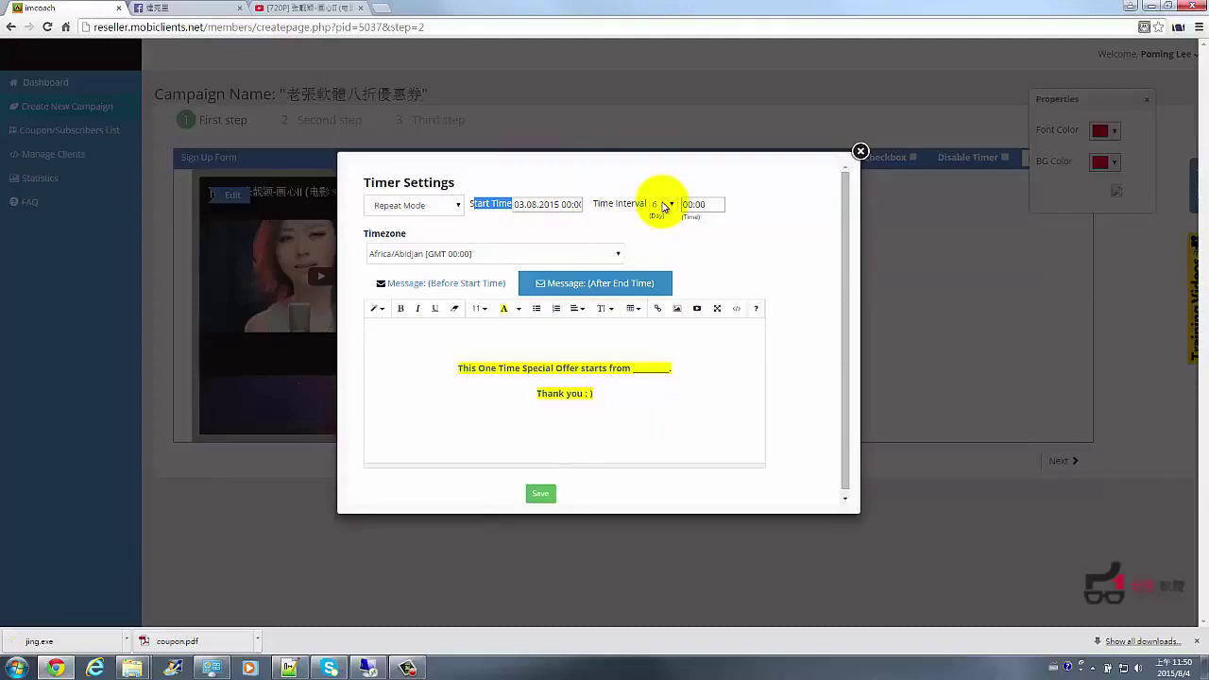
# Step: Set the timer's timezone to Asia/Taipei [CST +08:00]
pyautogui.moveTo(354, 236); pyautogui.dragTo(419, 237)
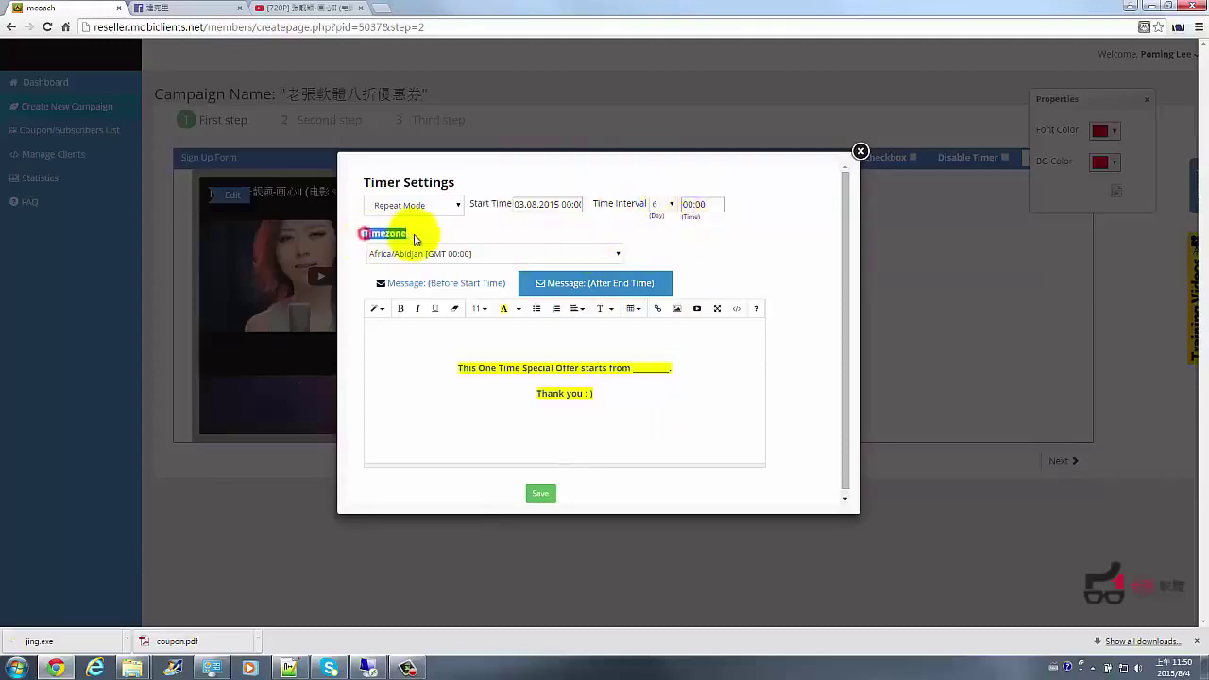
pyautogui.click(448, 253)
pyautogui.scroll(-10, 614, 322)
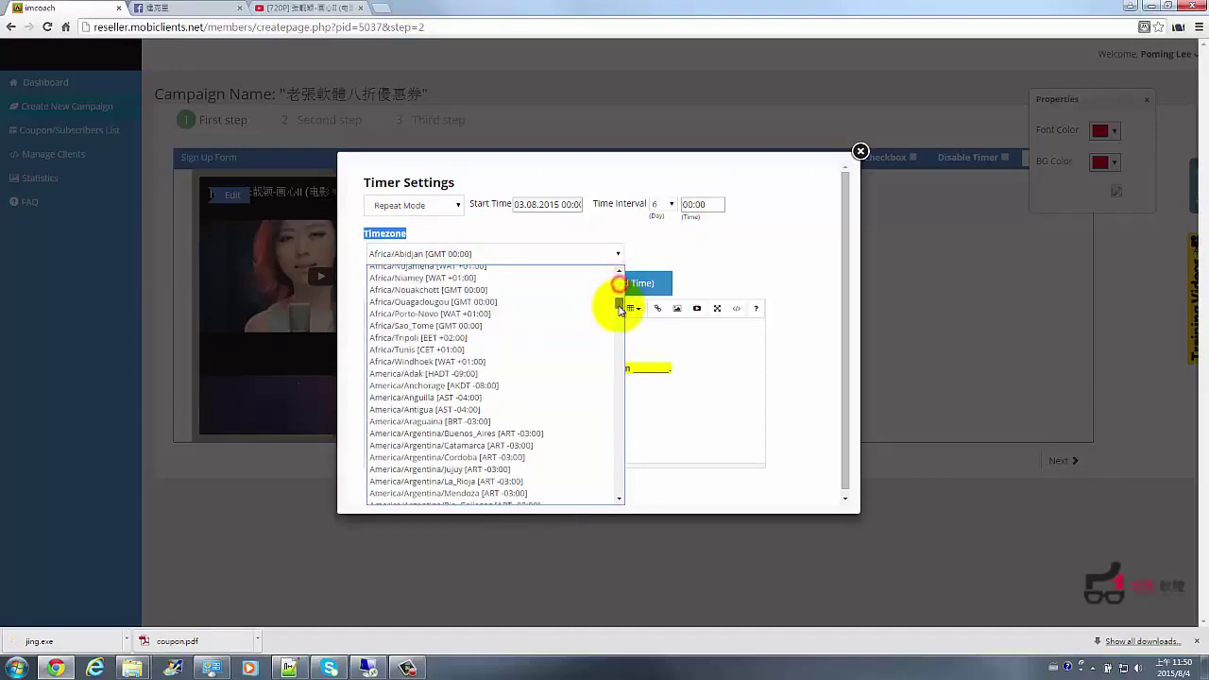
pyautogui.scroll(-10, 605, 369)
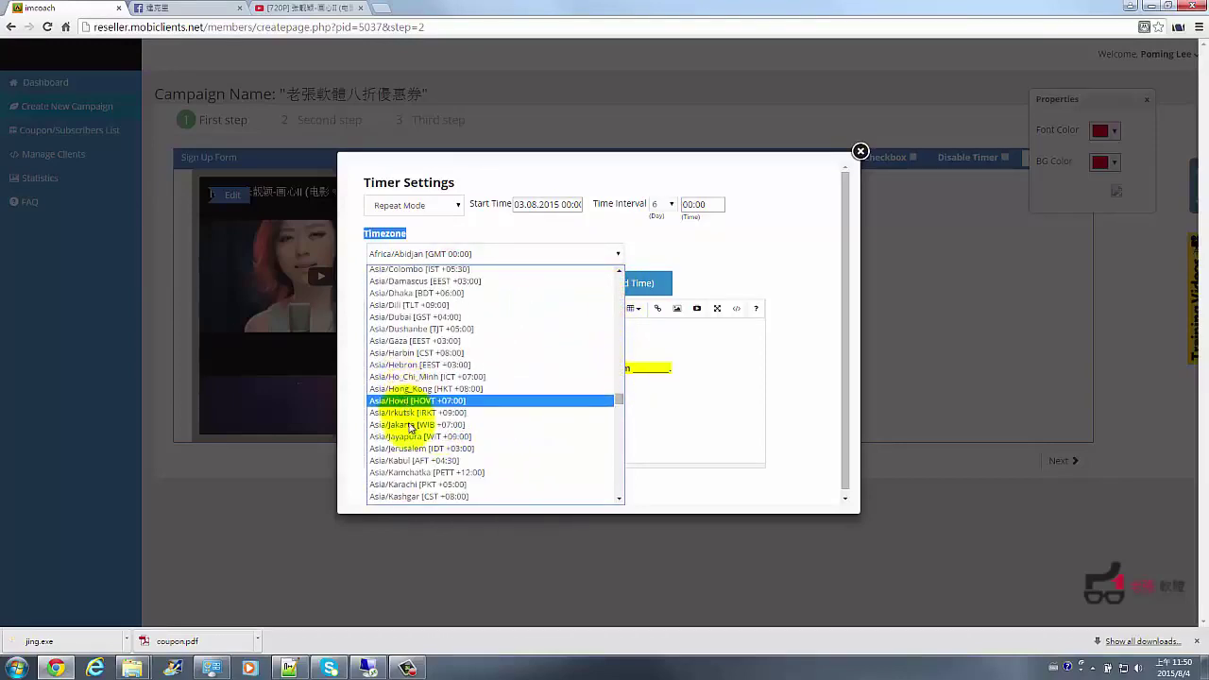
pyautogui.scroll(-6, 427, 416)
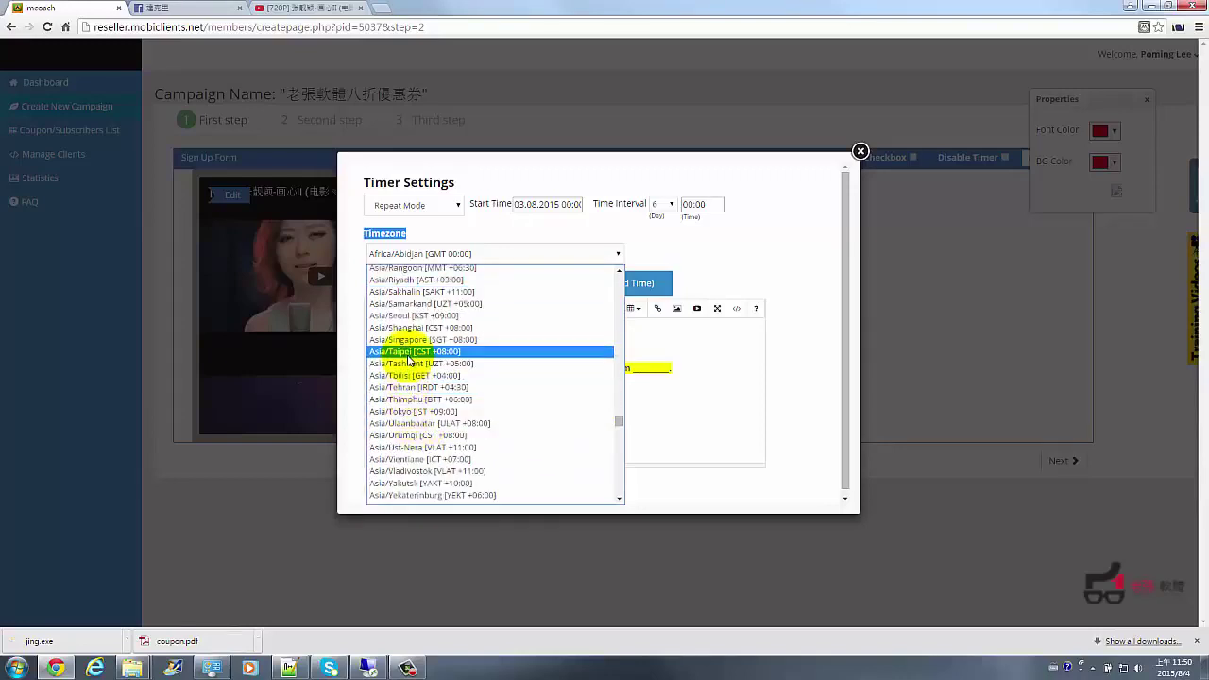
pyautogui.click(407, 356)
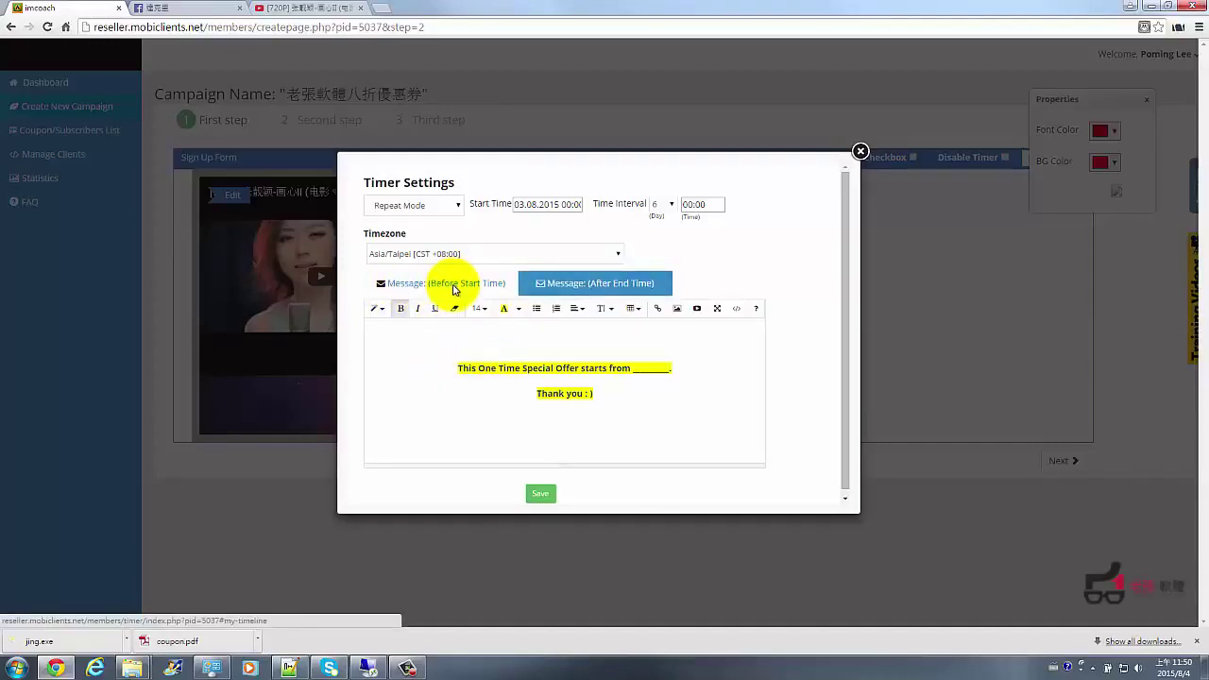
# Step: Review the timer's messages for before the start time and after the end time, and close the settings without saving
pyautogui.moveTo(457, 368); pyautogui.dragTo(645, 397)
pyautogui.click(645, 397)
pyautogui.moveTo(459, 368); pyautogui.dragTo(638, 377)
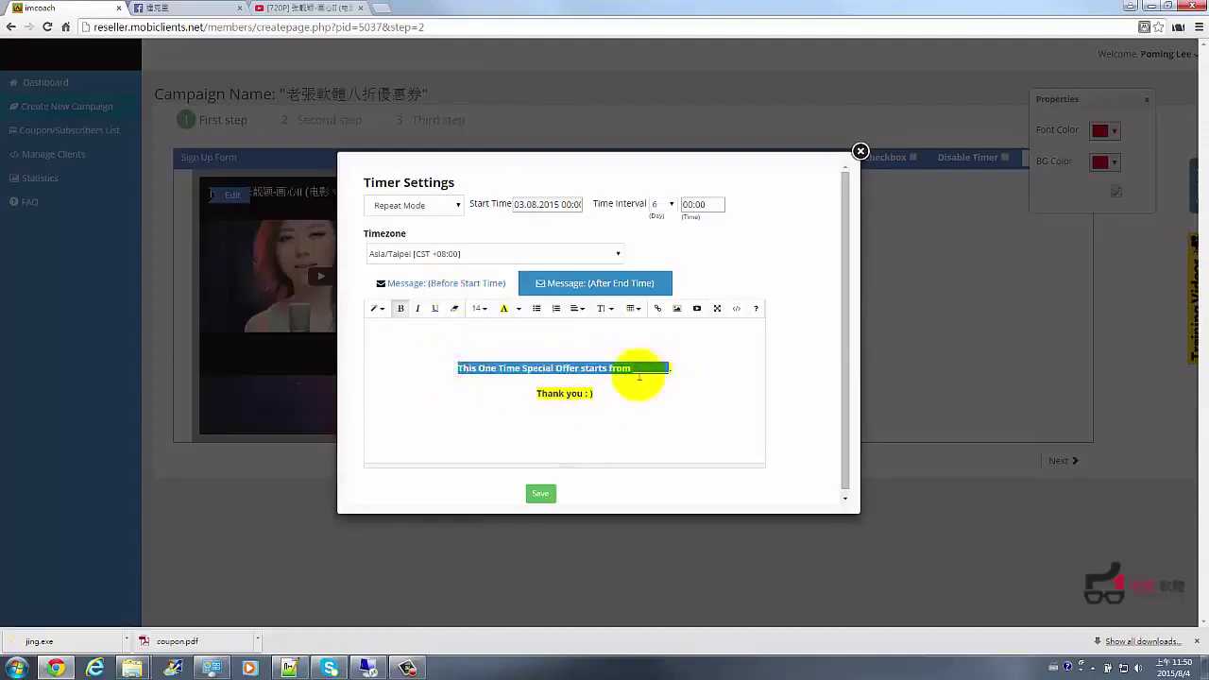
pyautogui.click(593, 392)
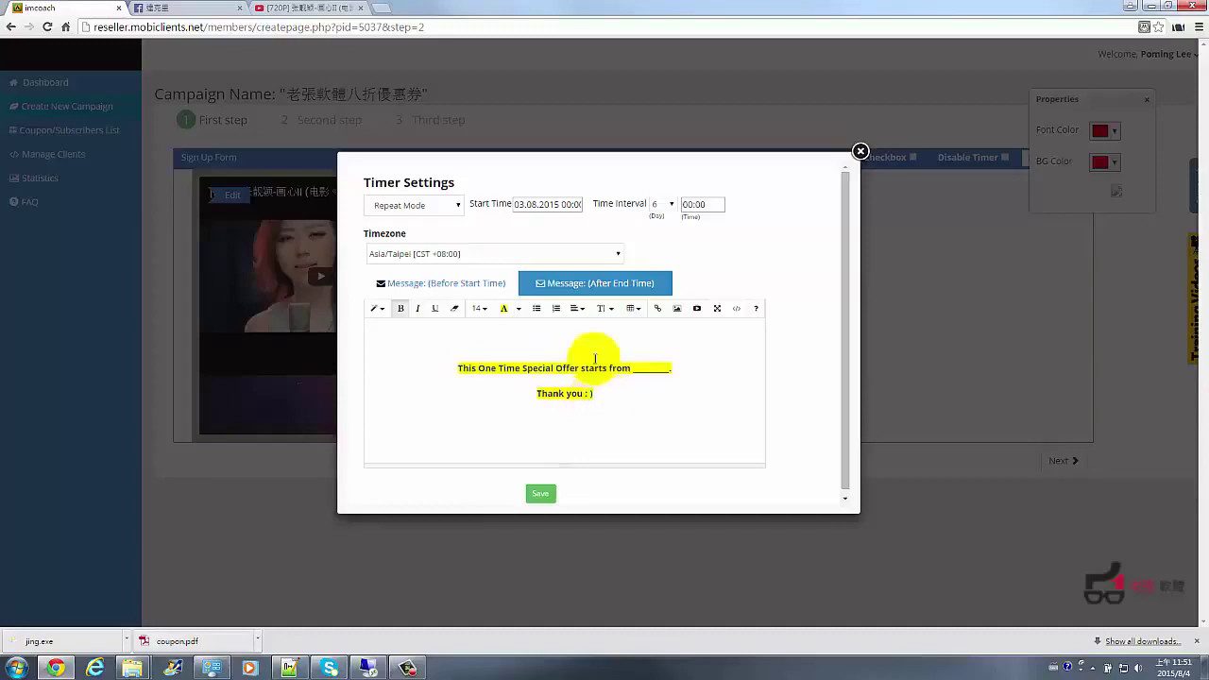
pyautogui.click(570, 281)
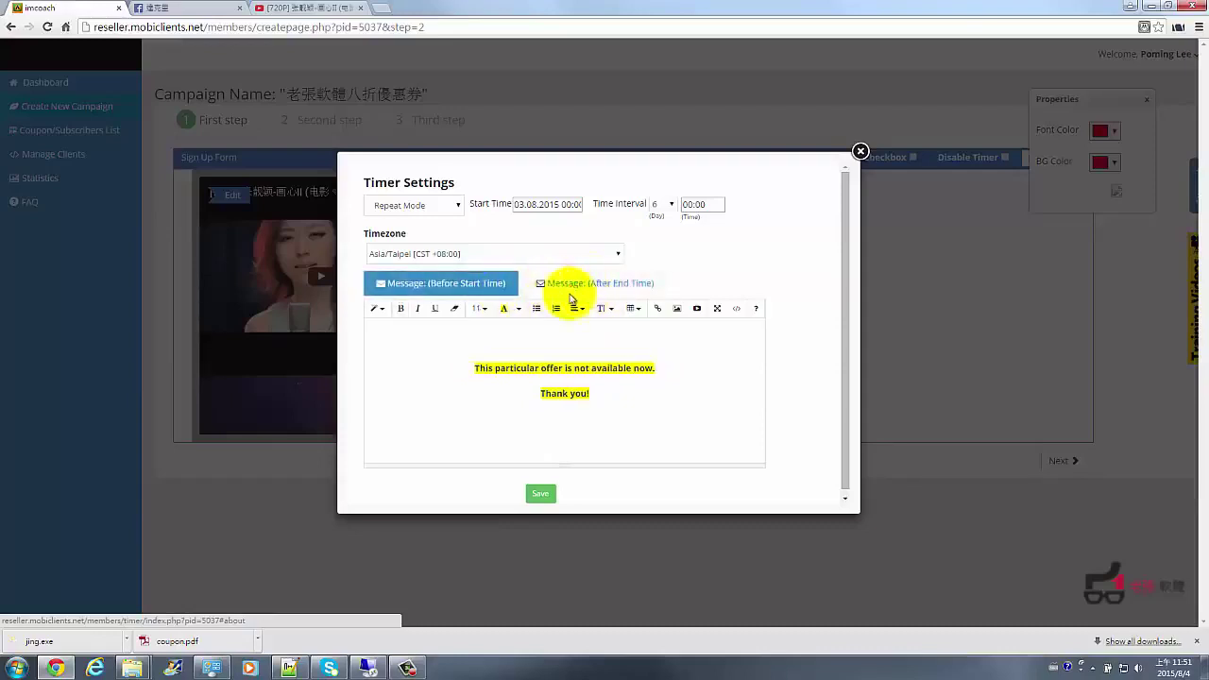
pyautogui.click(449, 369)
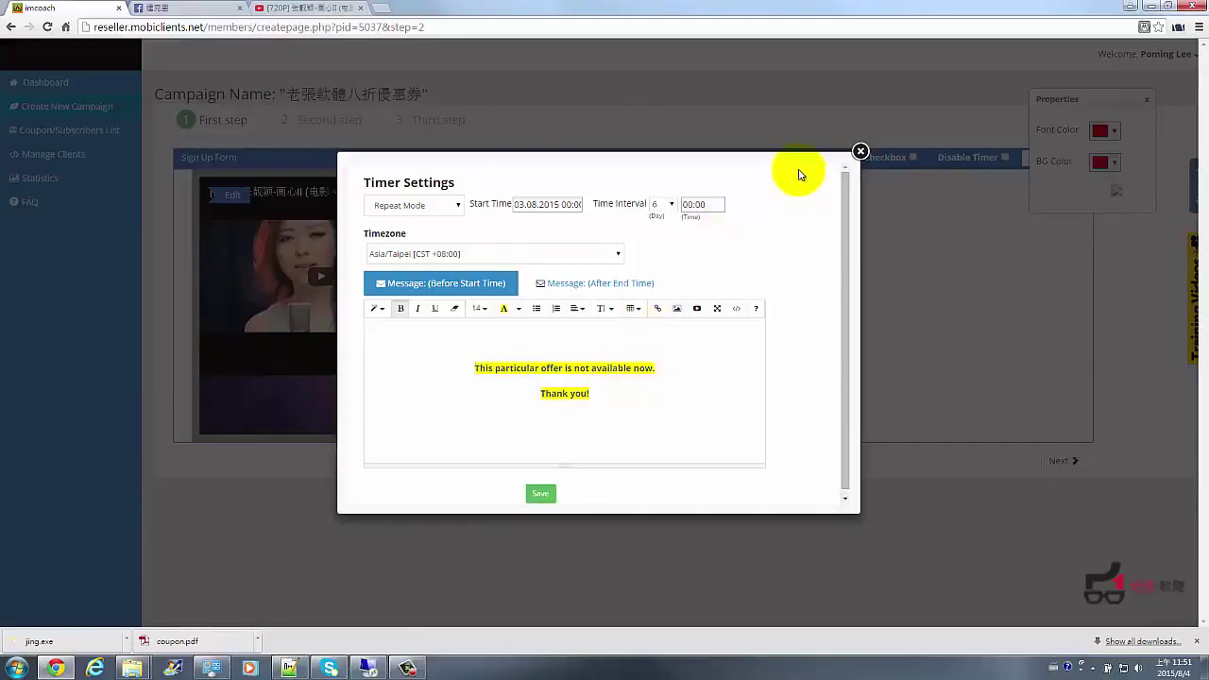
pyautogui.click(860, 151)
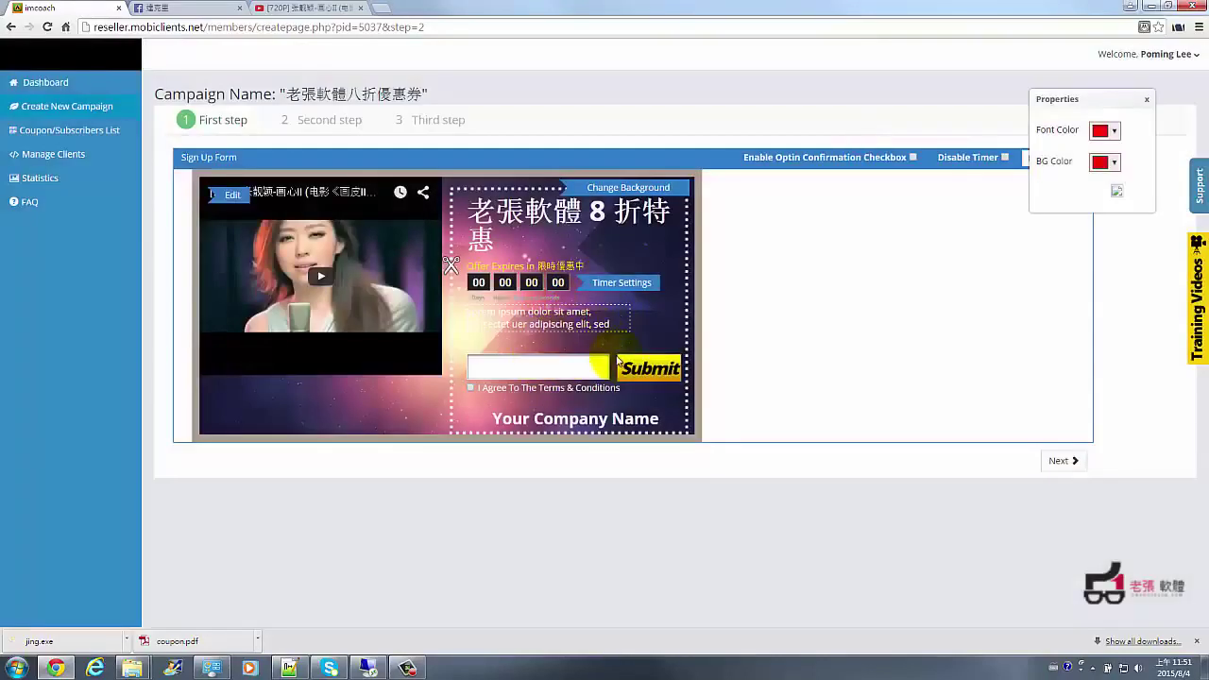
# Step: Change the font colour of the sign-up form's Lorem ipsum paragraph to dark red
pyautogui.click(502, 346)
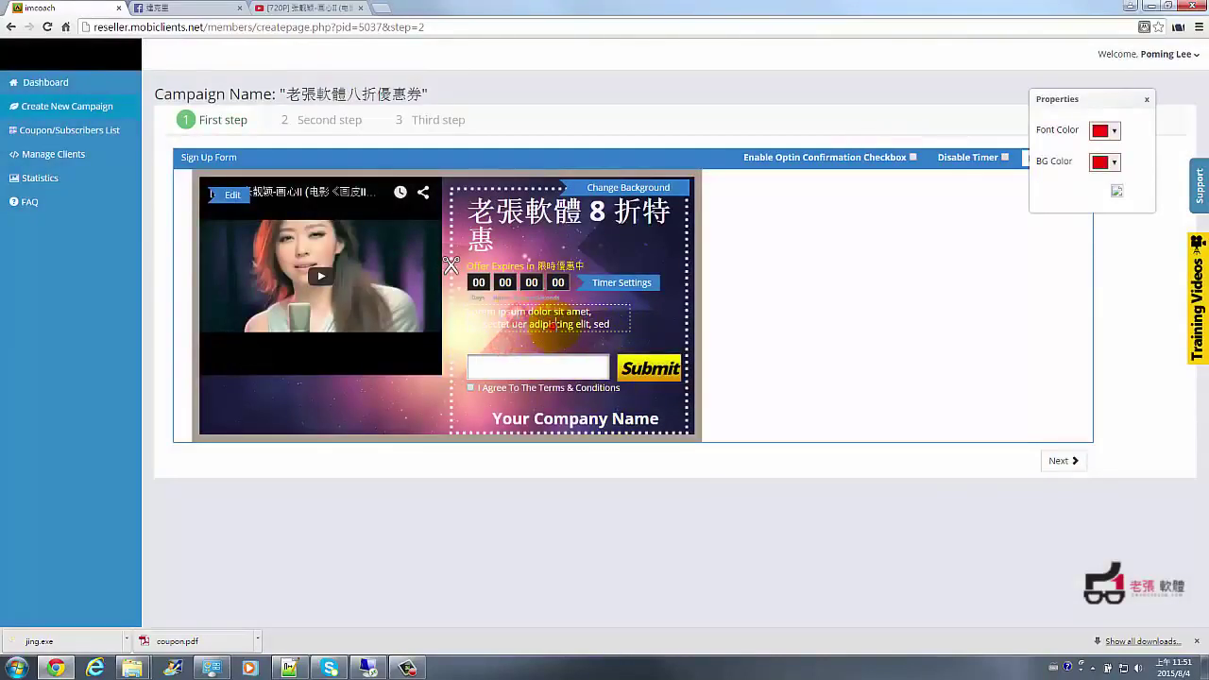
pyautogui.moveTo(614, 324); pyautogui.dragTo(444, 314)
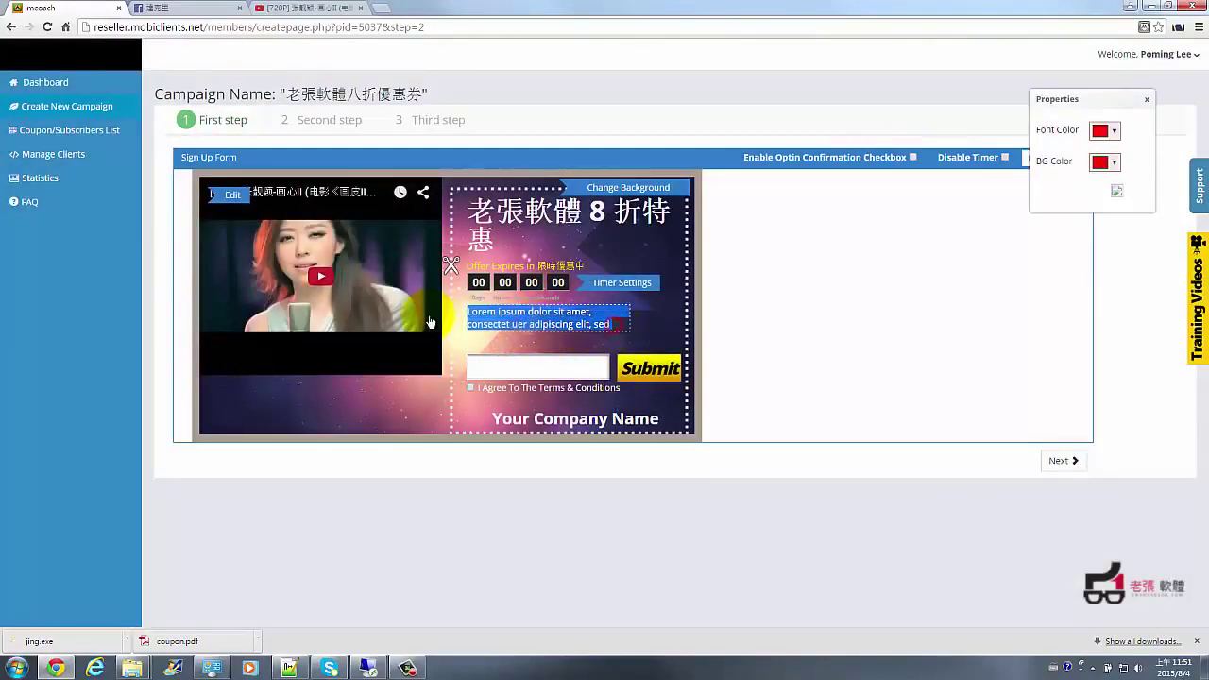
pyautogui.click(1103, 131)
pyautogui.click(1177, 173)
pyautogui.moveTo(1196, 212); pyautogui.dragTo(1195, 230)
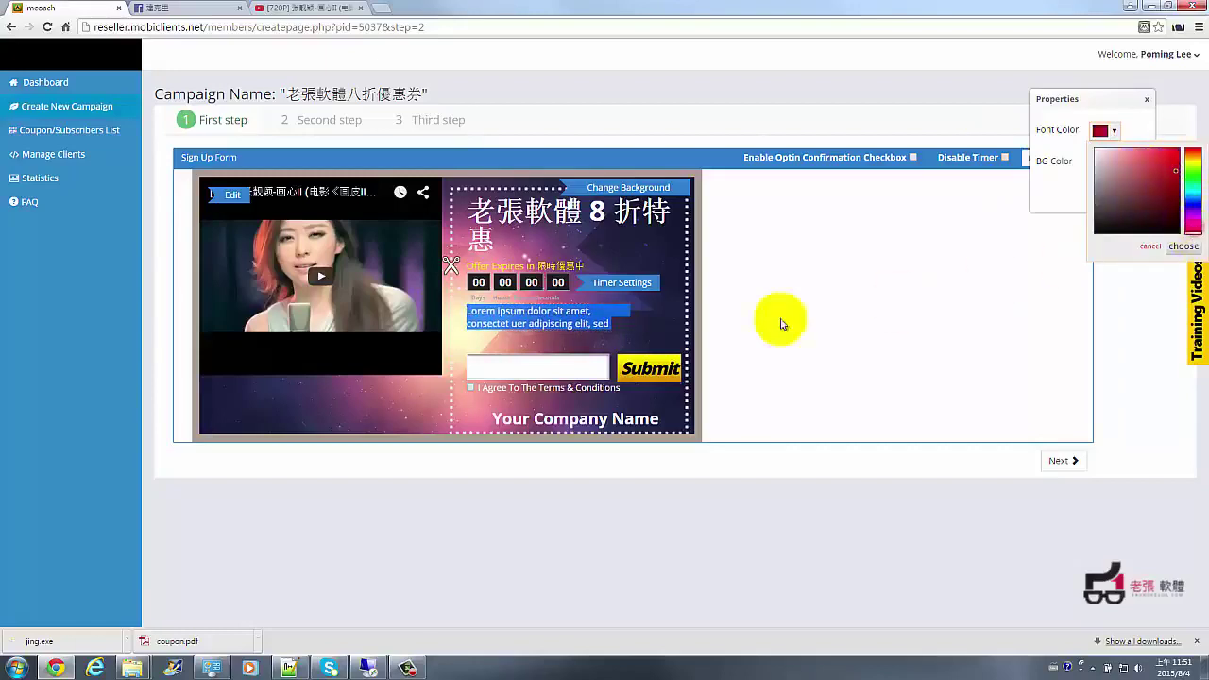
pyautogui.click(1183, 246)
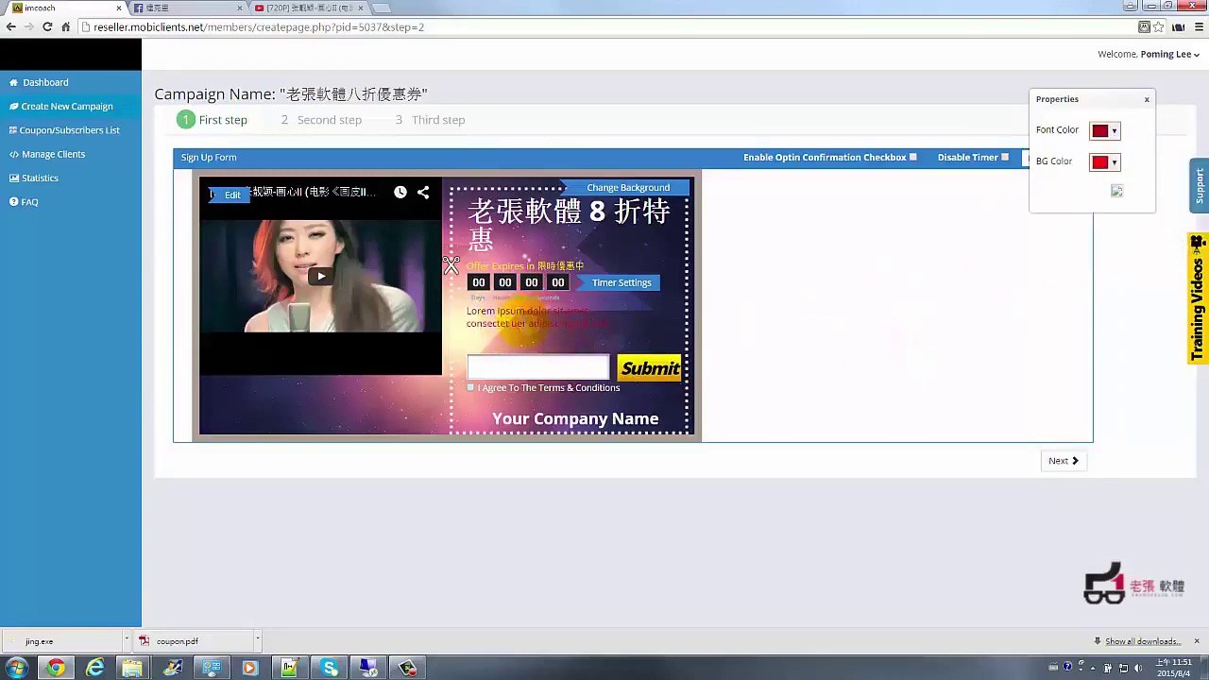
pyautogui.click(853, 264)
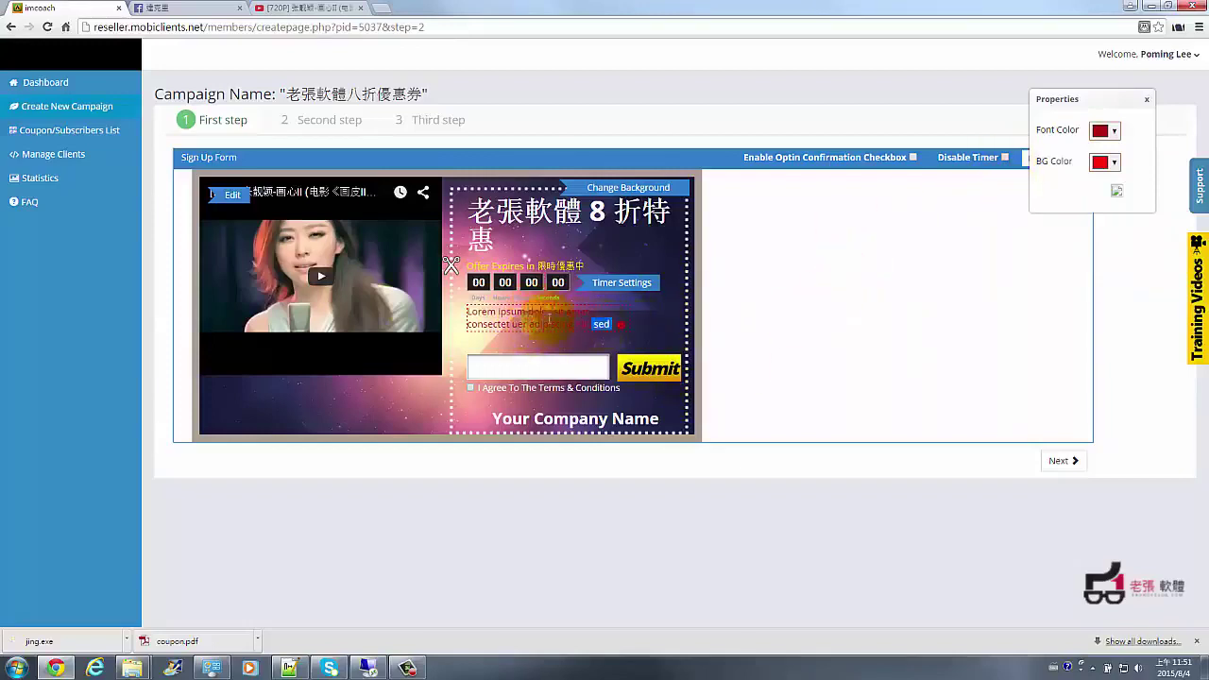
# Step: Give the Lorem ipsum paragraph a yellow background colour and close its properties
pyautogui.click(565, 321)
pyautogui.click(1103, 161)
pyautogui.click(1195, 197)
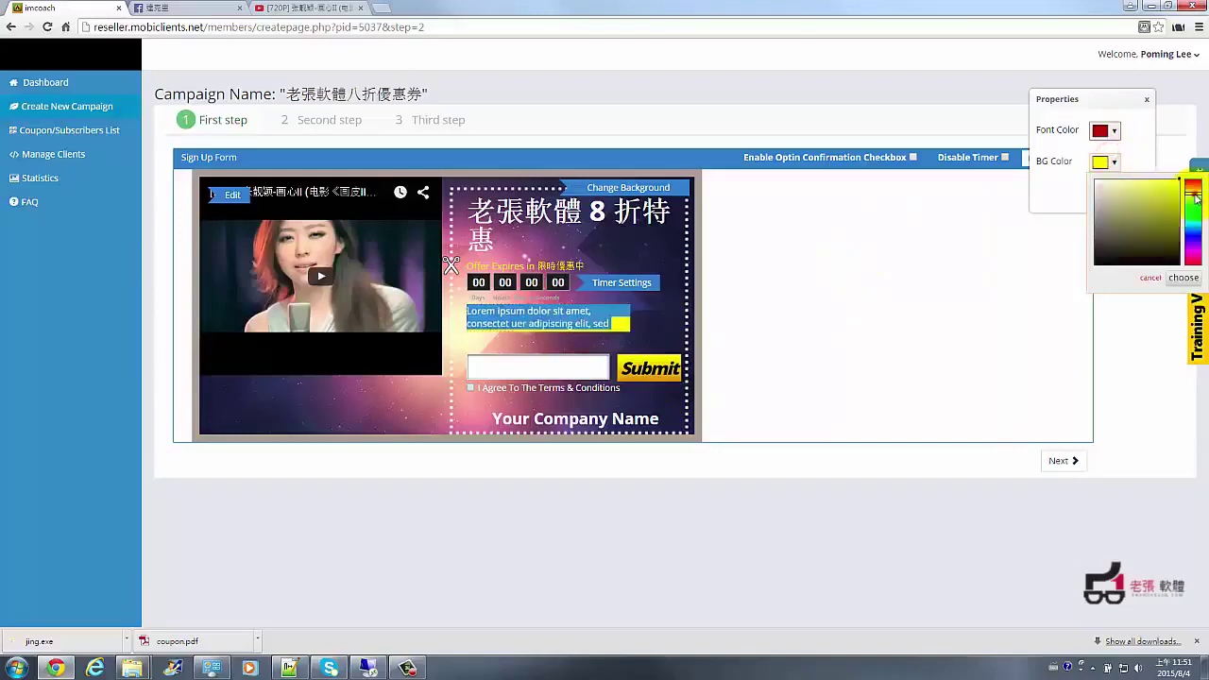
pyautogui.click(1181, 279)
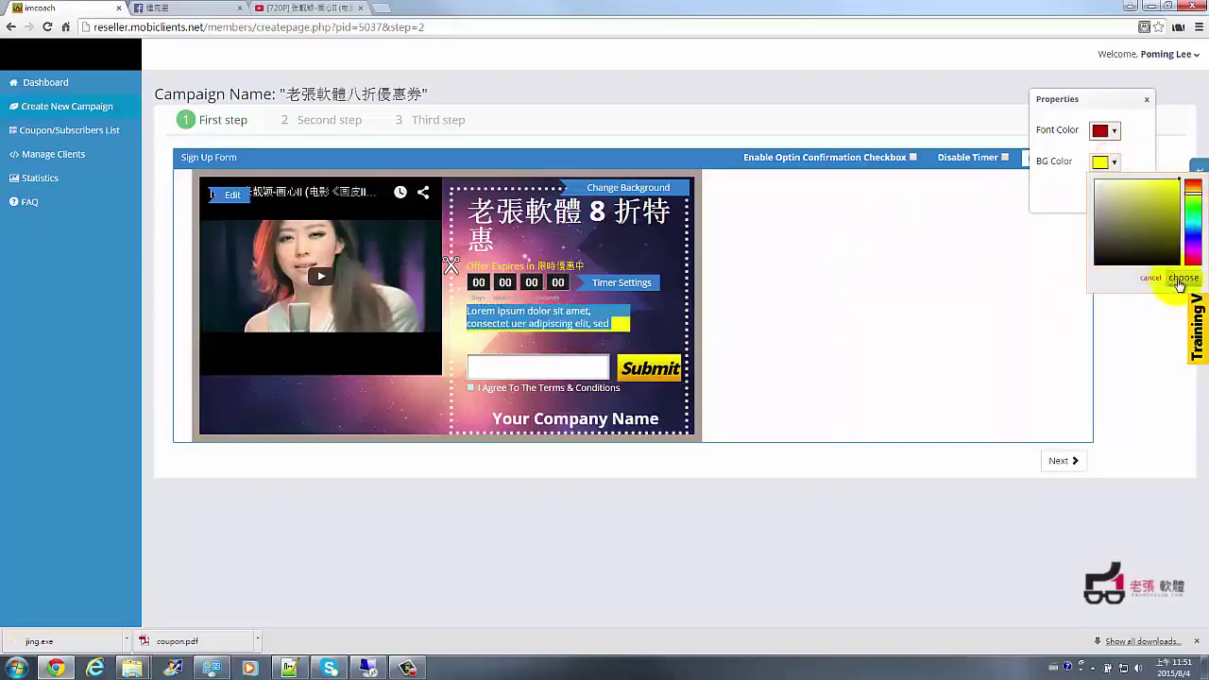
pyautogui.click(724, 362)
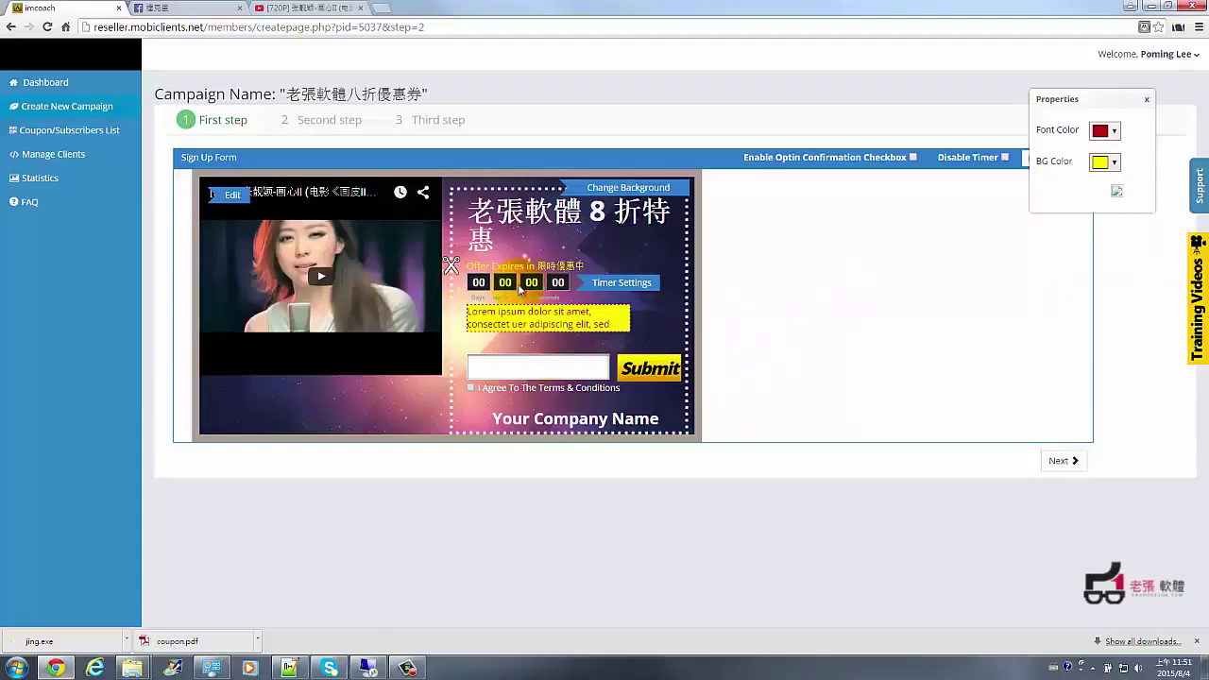
pyautogui.click(1147, 99)
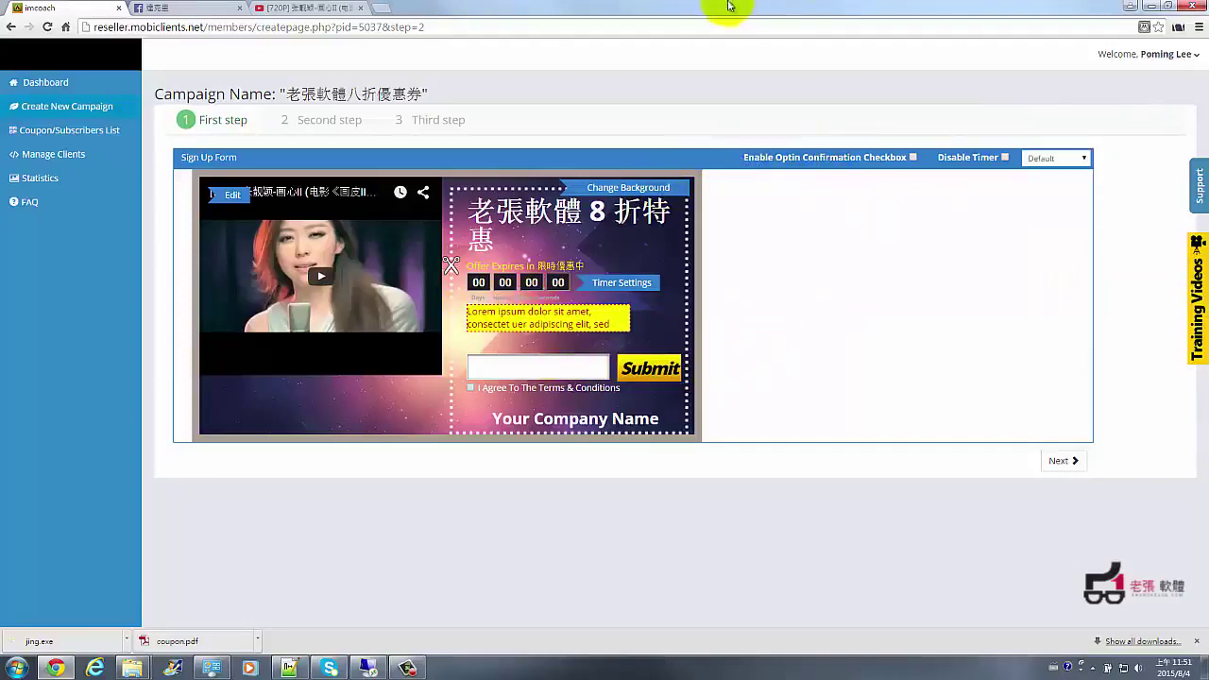
# Step: Turn on Enable Optin Confirmation Checkbox and Disable Timer for the sign-up form
pyautogui.click(913, 158)
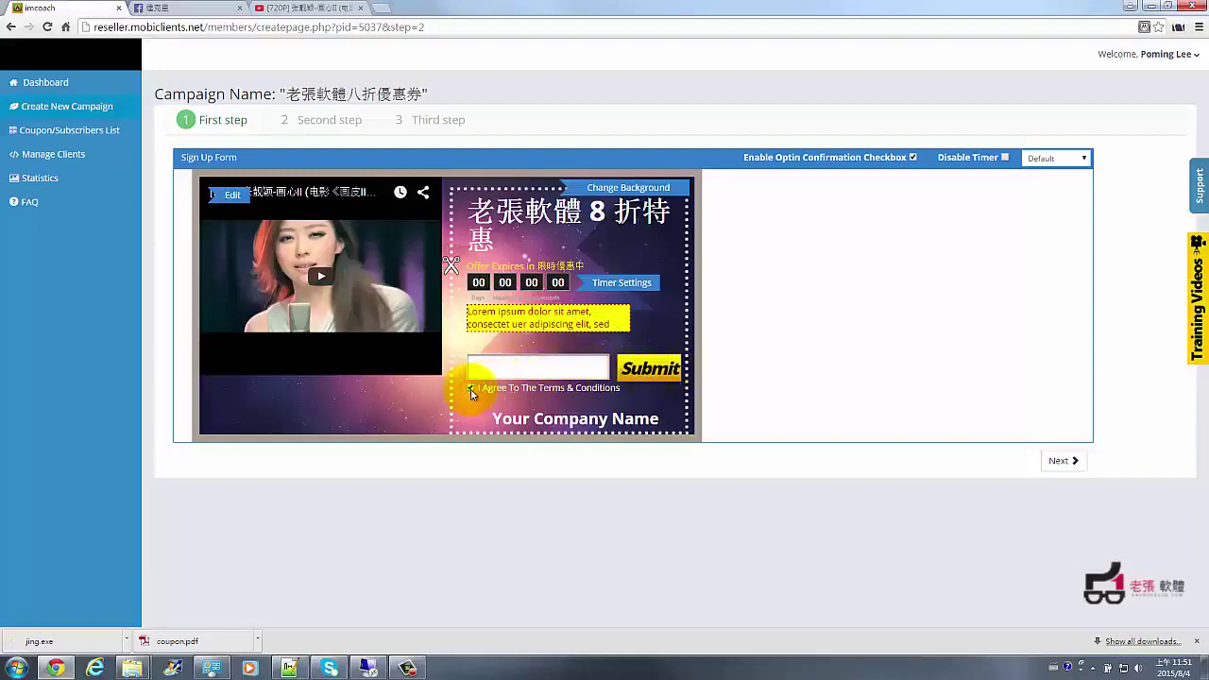
pyautogui.moveTo(538, 392); pyautogui.dragTo(624, 392)
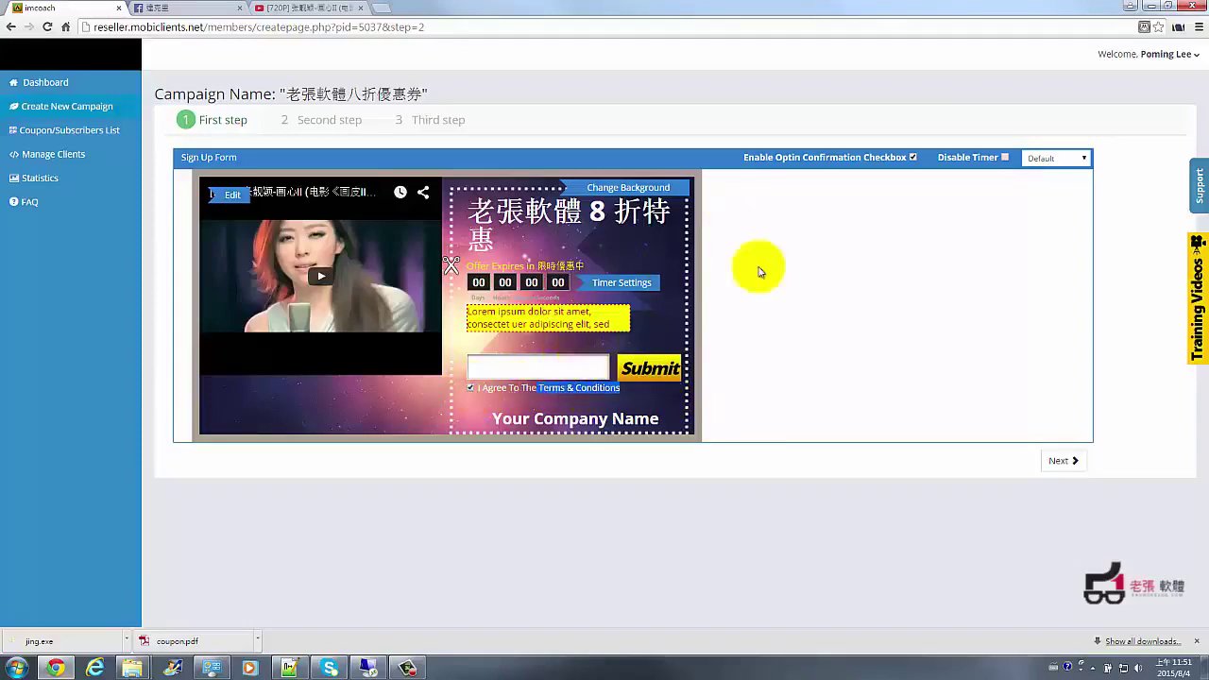
pyautogui.click(1004, 158)
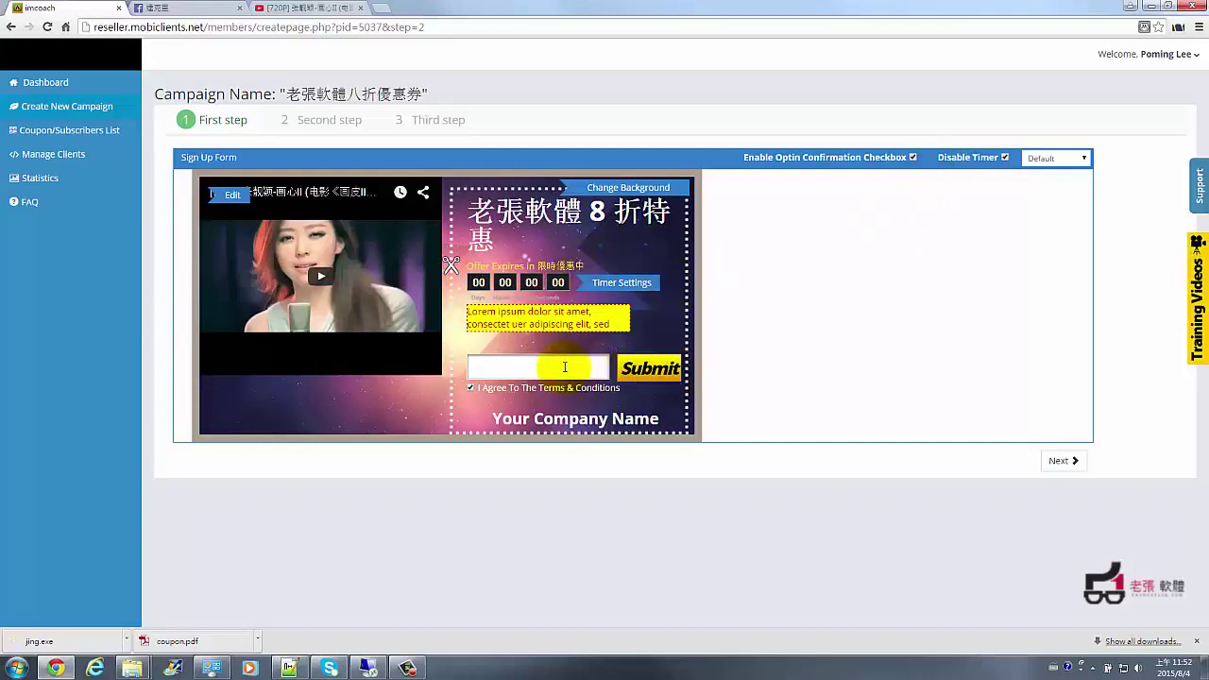
# Step: Replace the sign-up form's Submit button label with "送出"
pyautogui.click(702, 340)
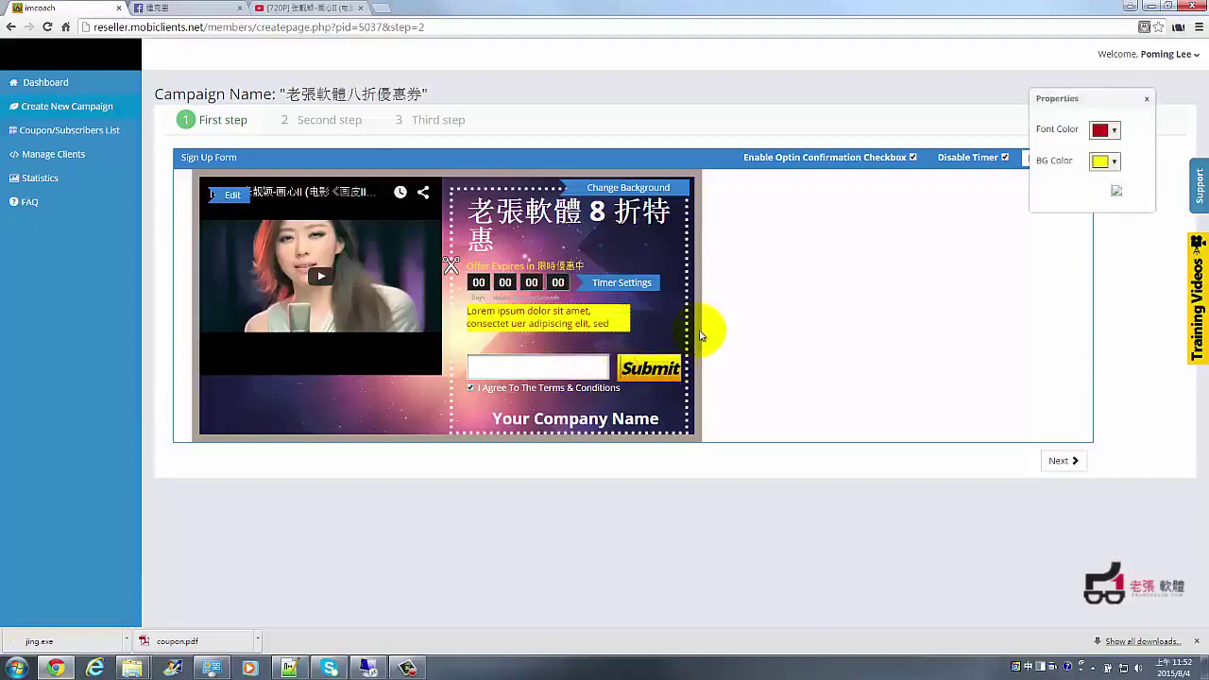
pyautogui.write('送出')
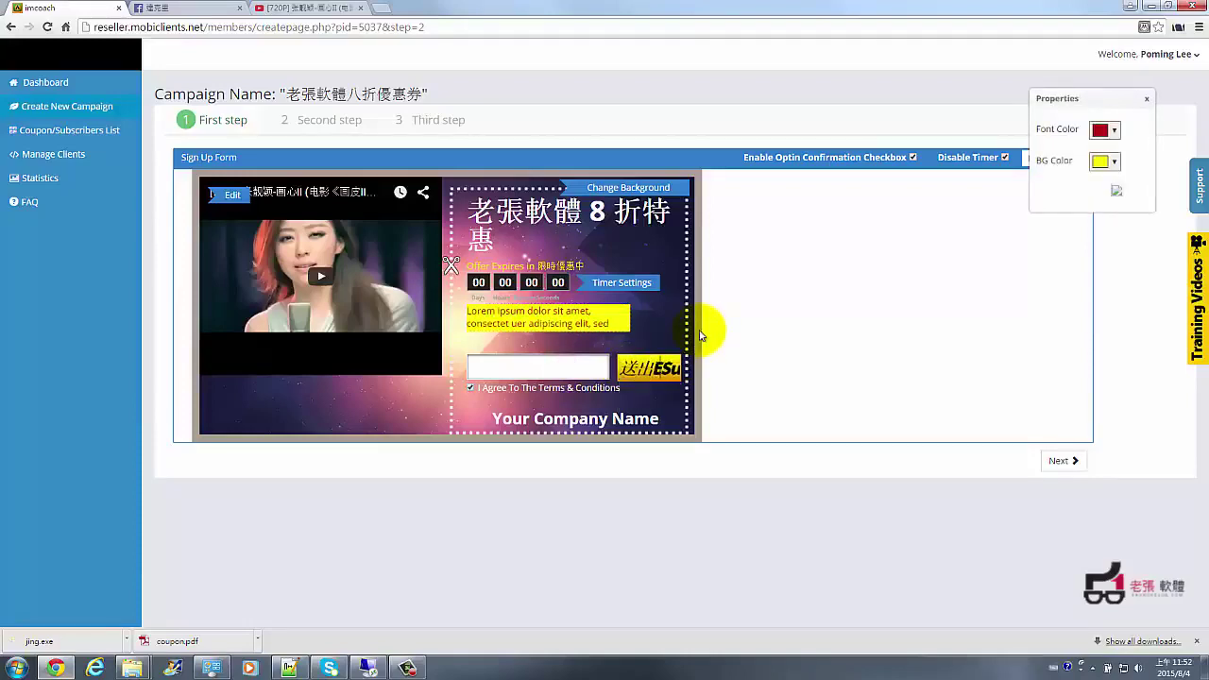
pyautogui.hotkey('shift', 'End')
pyautogui.press('Delete')
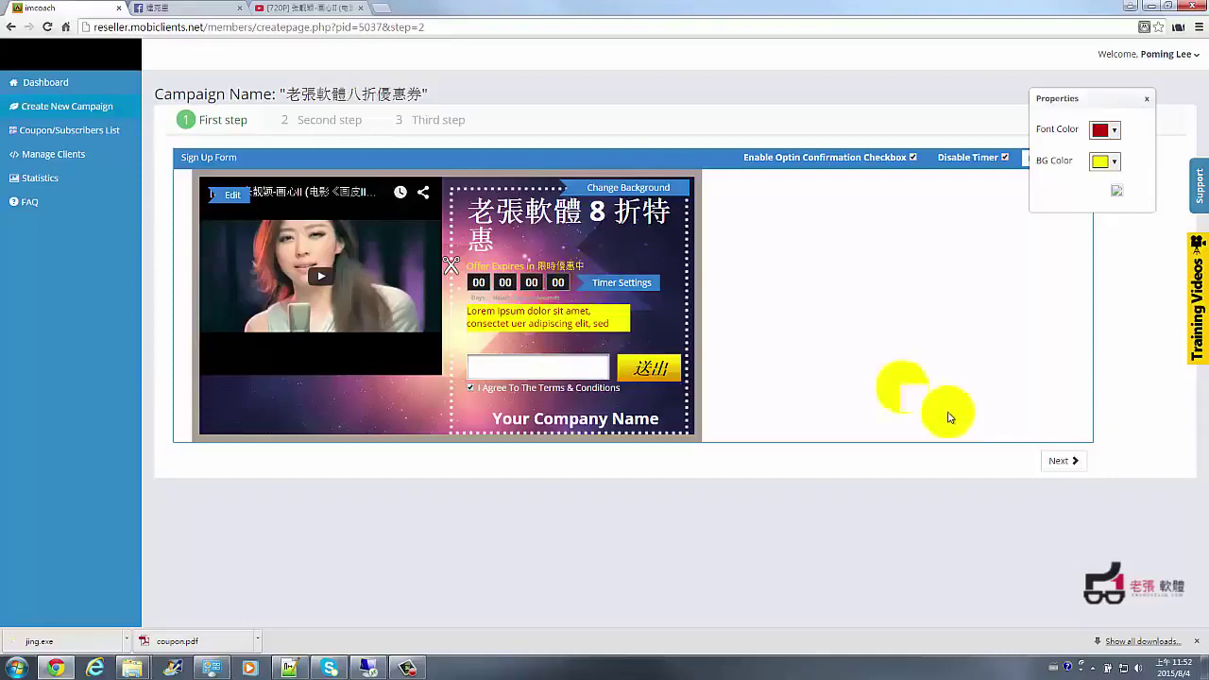
# Step: Continue to the Like Gateway step and review its heading and the text offering an extra 10% off for a like
pyautogui.click(1065, 459)
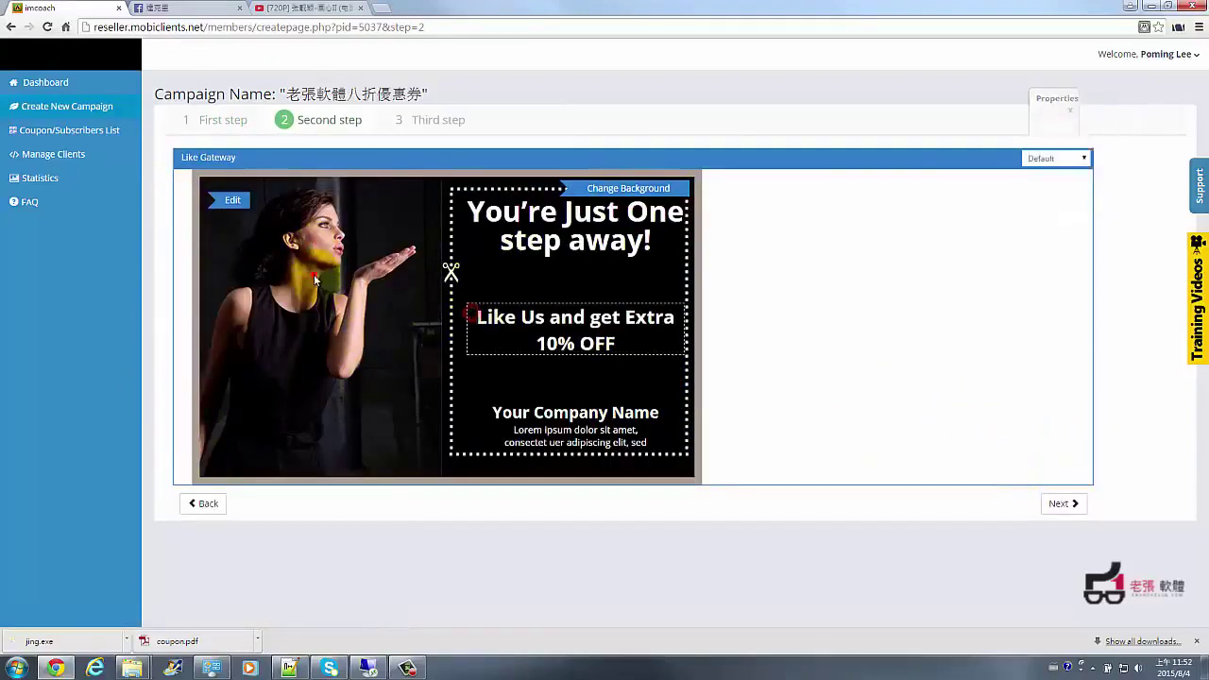
pyautogui.click(577, 229)
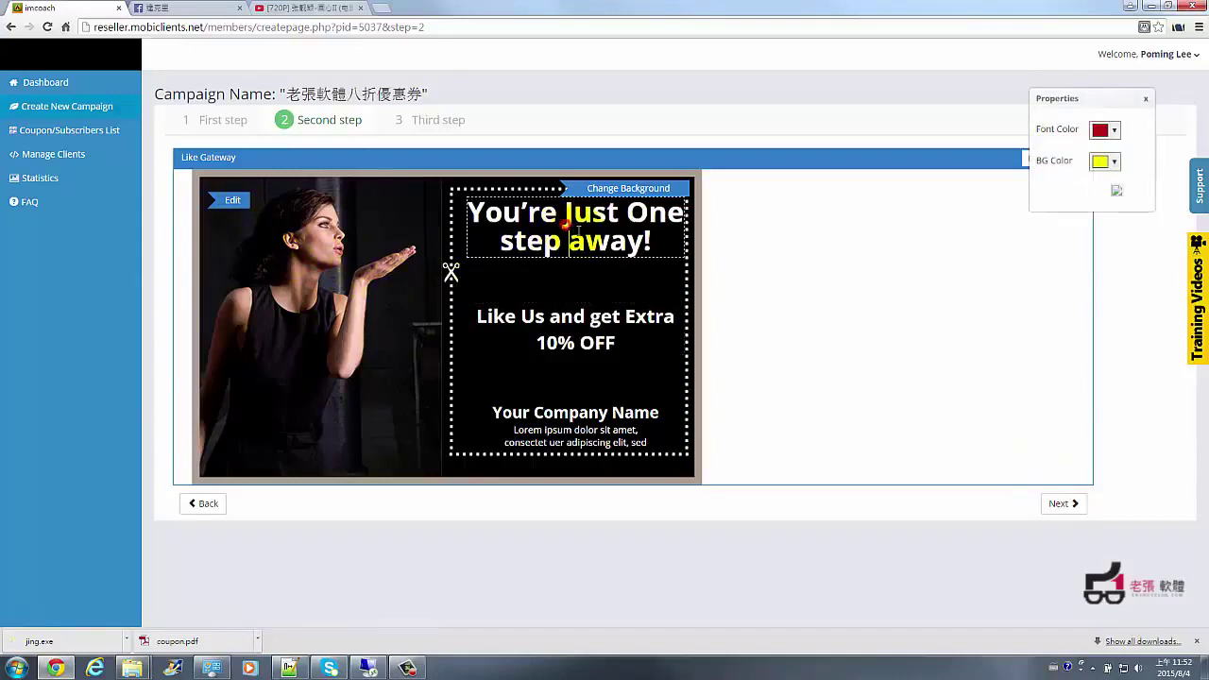
pyautogui.click(577, 328)
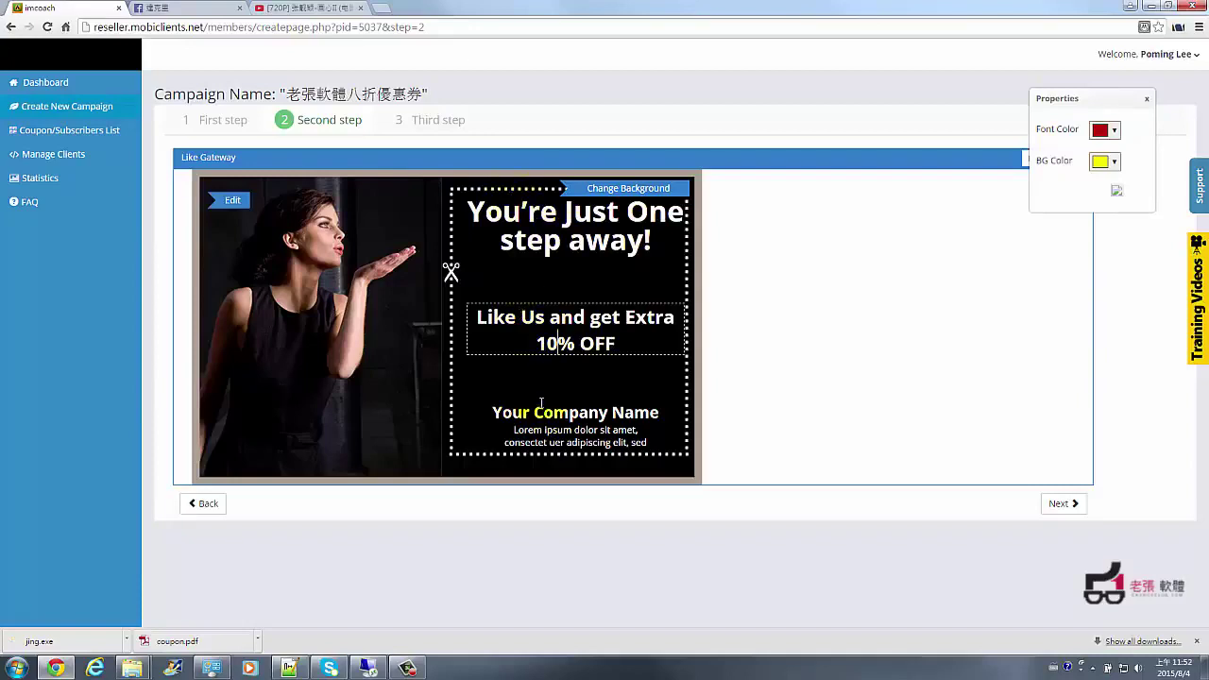
pyautogui.moveTo(470, 317); pyautogui.dragTo(634, 348)
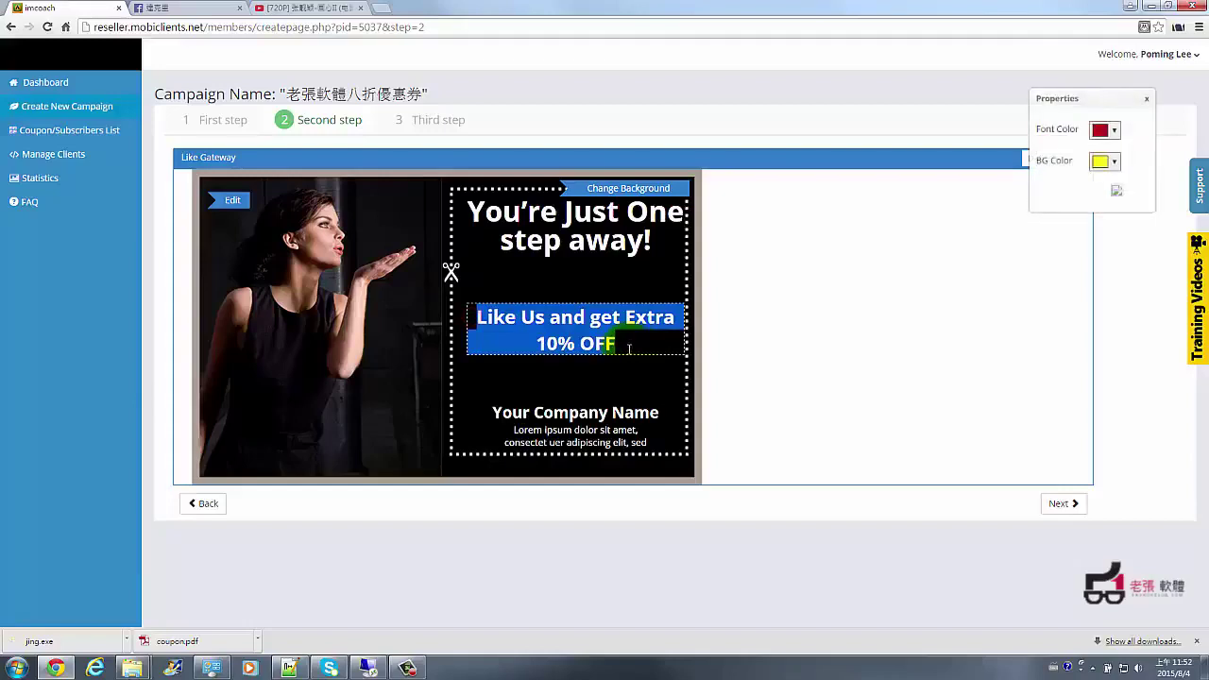
pyautogui.click(632, 346)
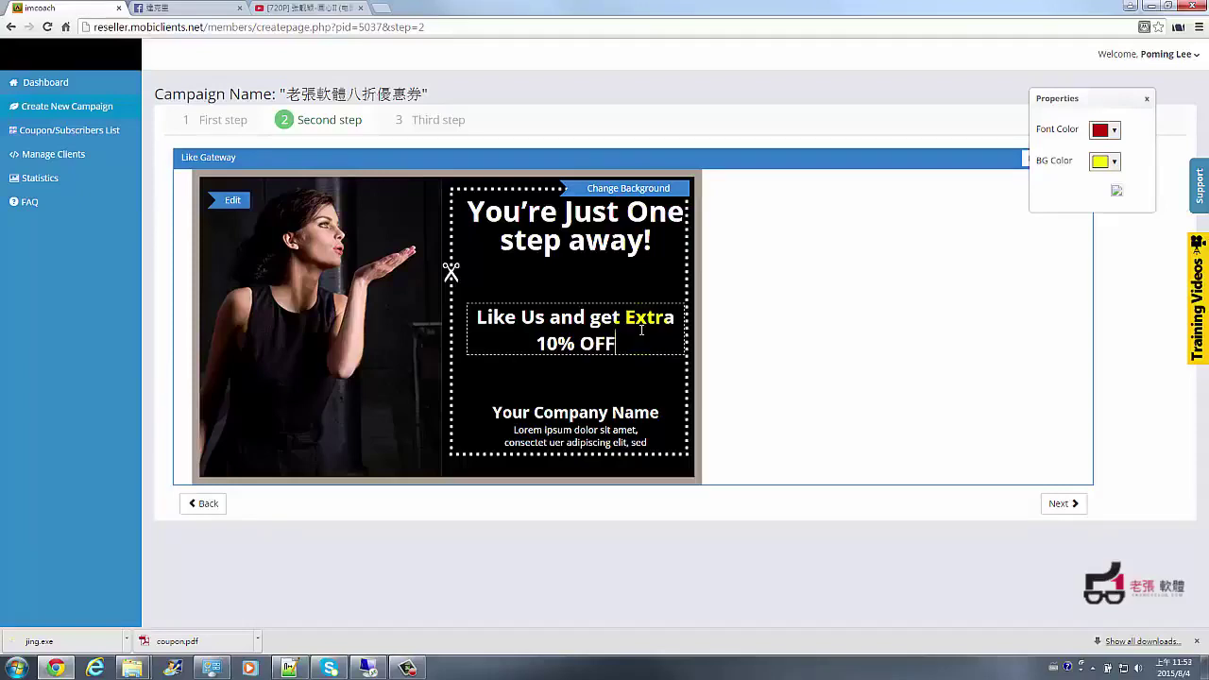
# Step: Continue to the final page and save its coupon settings with Generate Random Coupon Code as the coupon type
pyautogui.click(1060, 506)
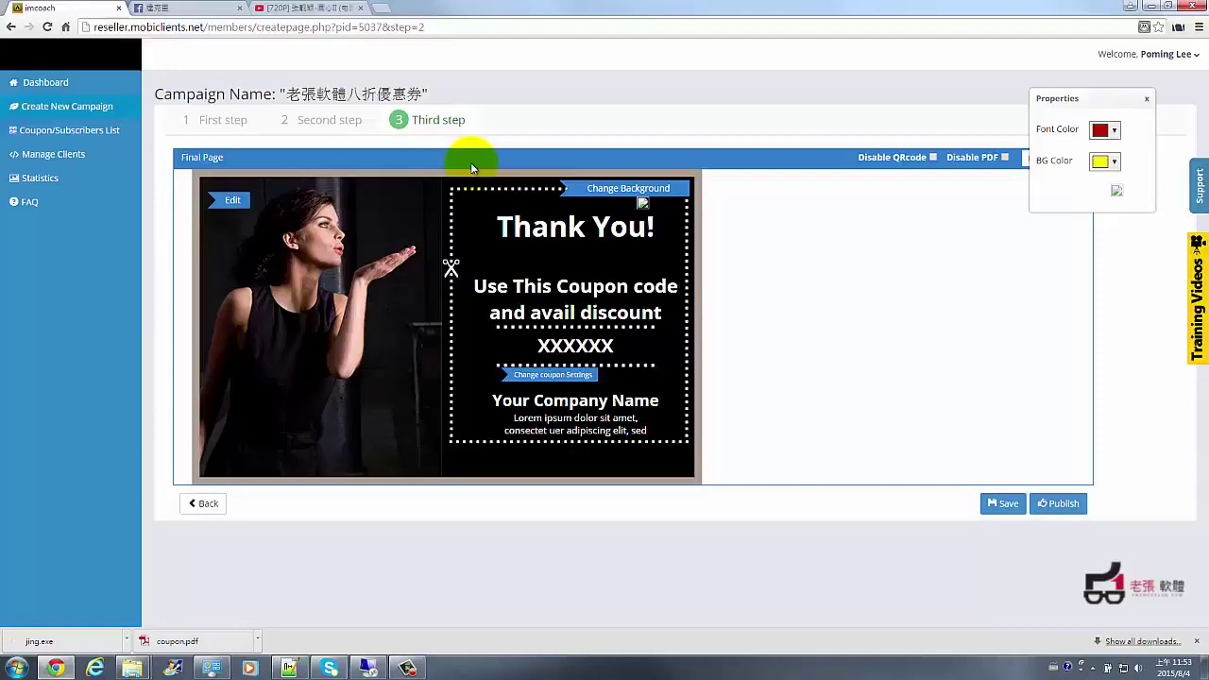
pyautogui.click(575, 346)
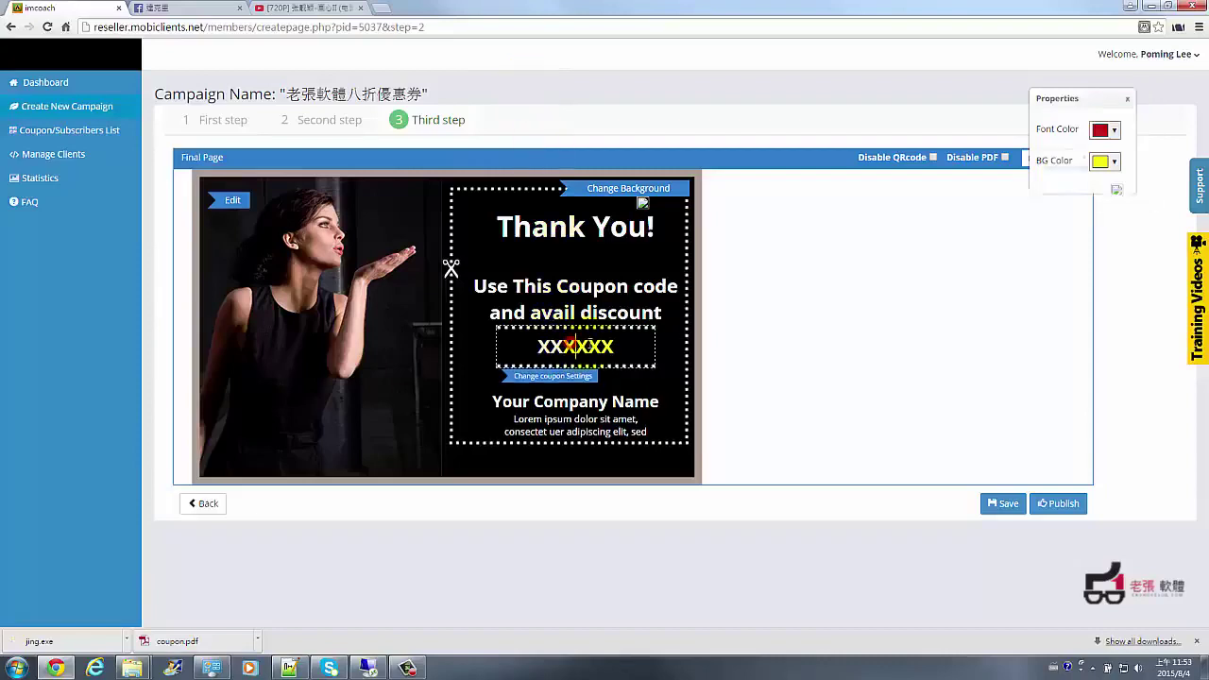
pyautogui.click(587, 378)
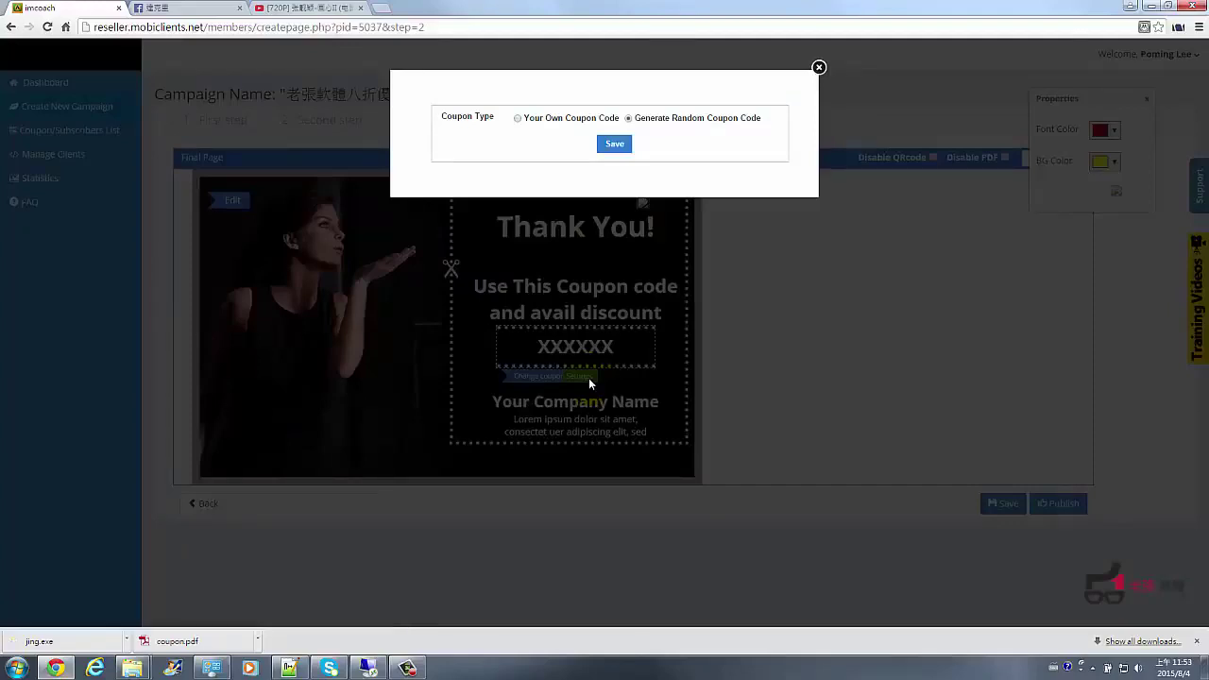
pyautogui.click(519, 119)
pyautogui.click(518, 142)
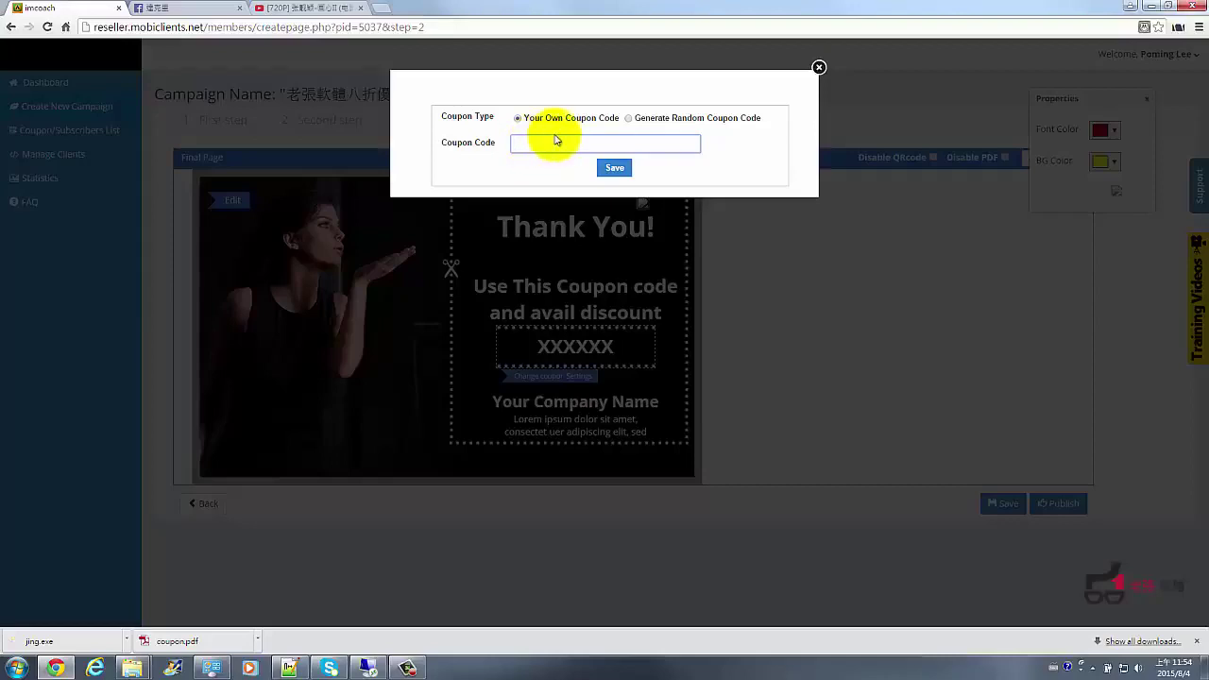
pyautogui.click(629, 120)
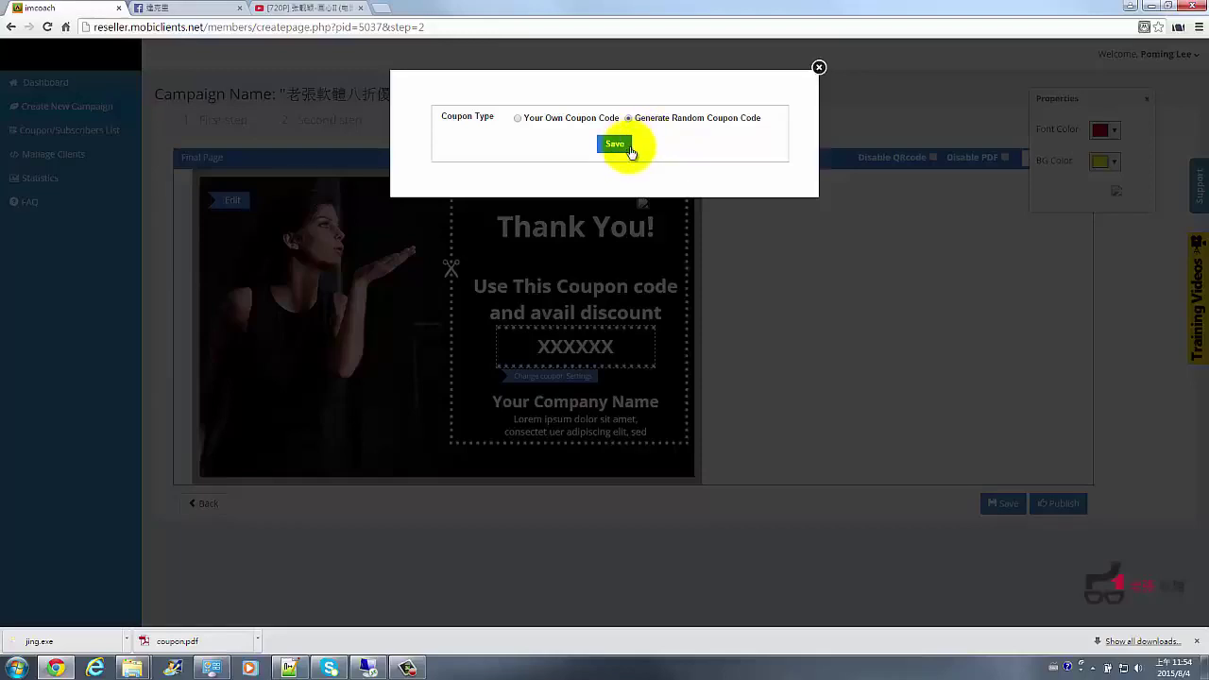
pyautogui.click(619, 146)
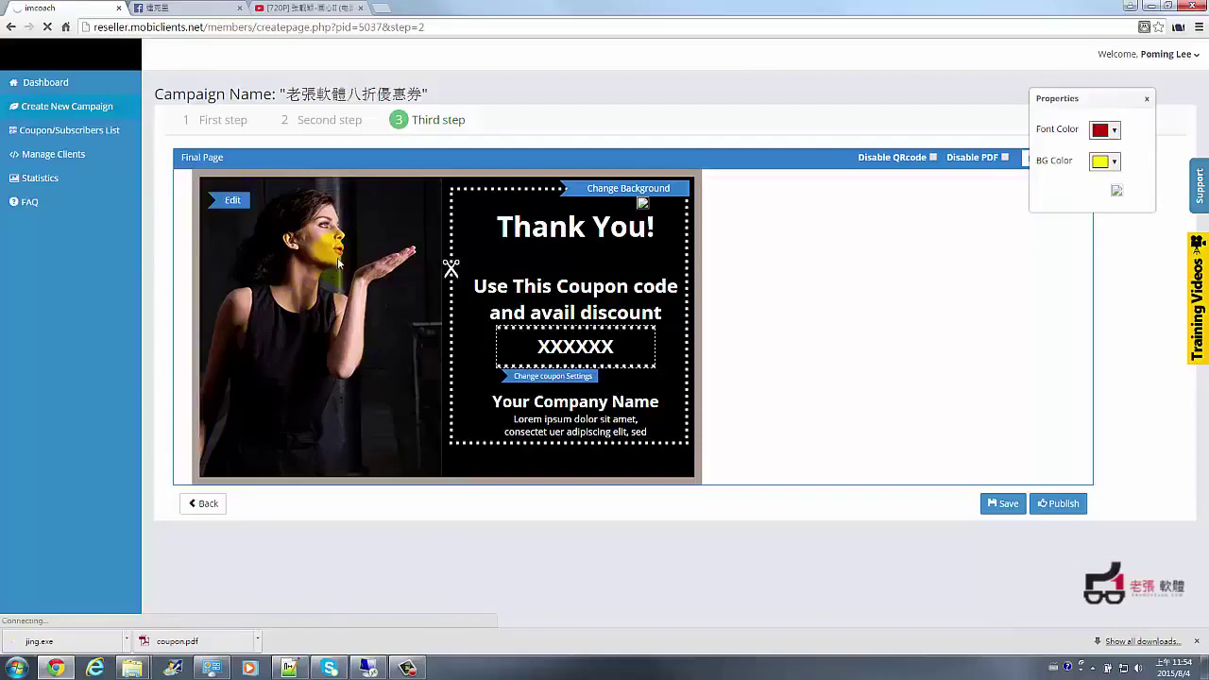
# Step: Start changing the final page's background and dismiss the unresponsive-page dialog
pyautogui.click(638, 193)
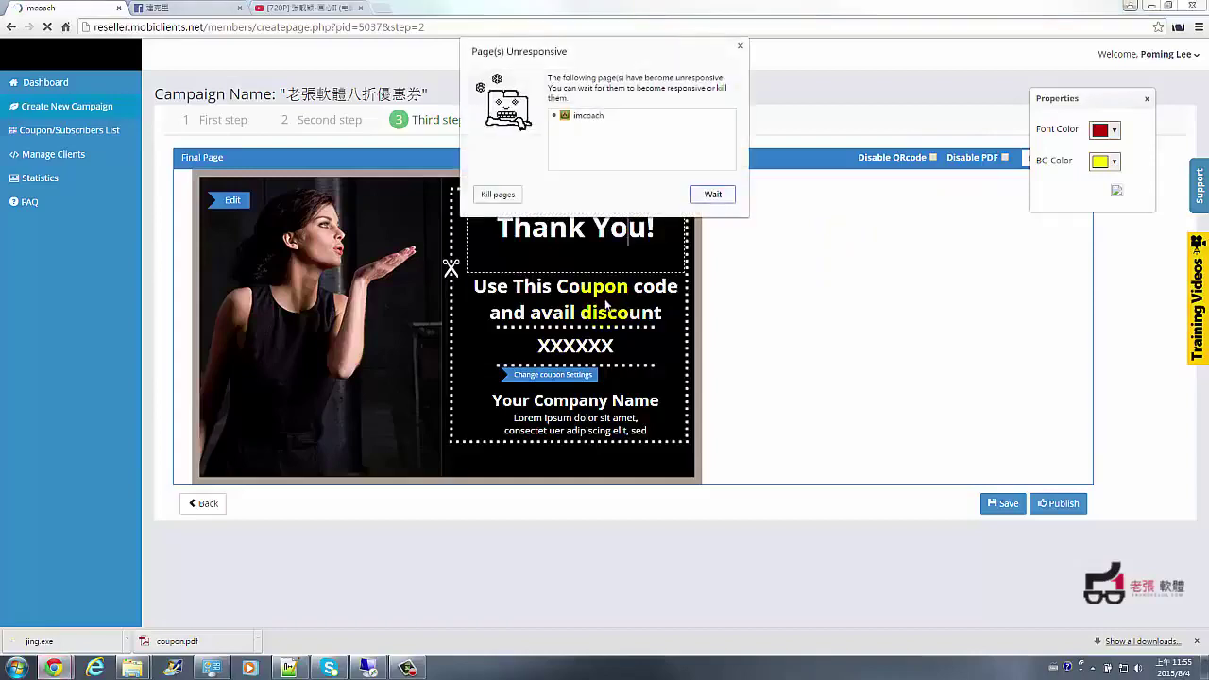
pyautogui.click(740, 45)
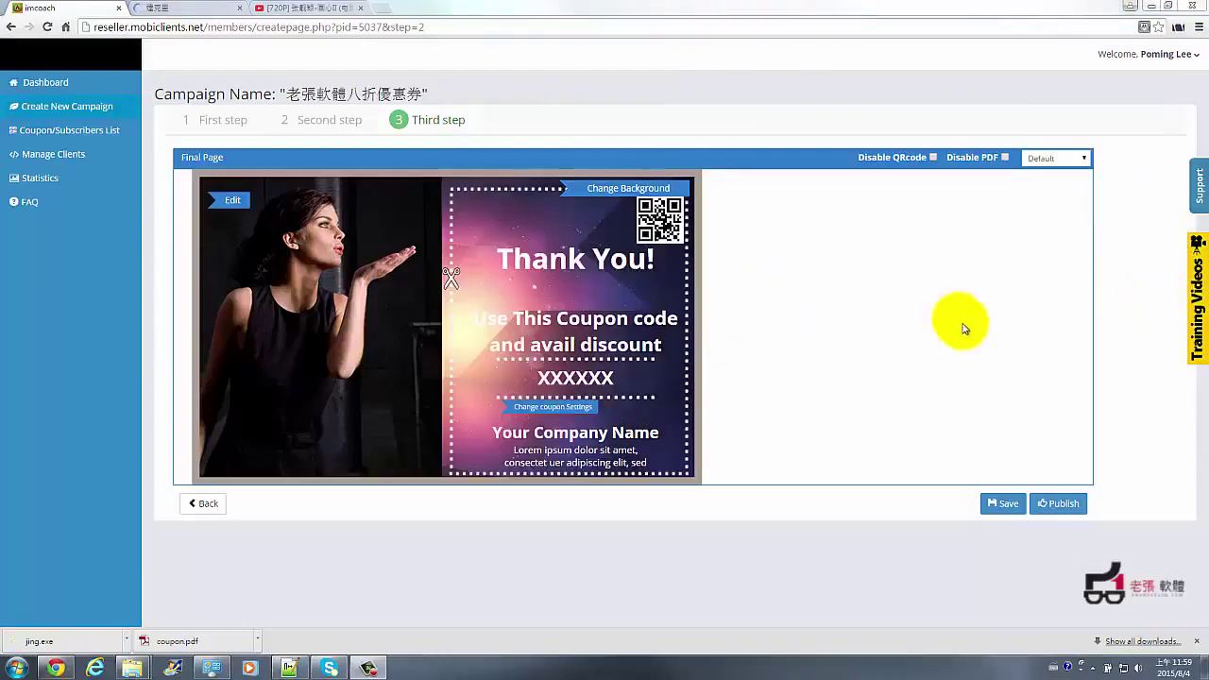
pyautogui.click(871, 532)
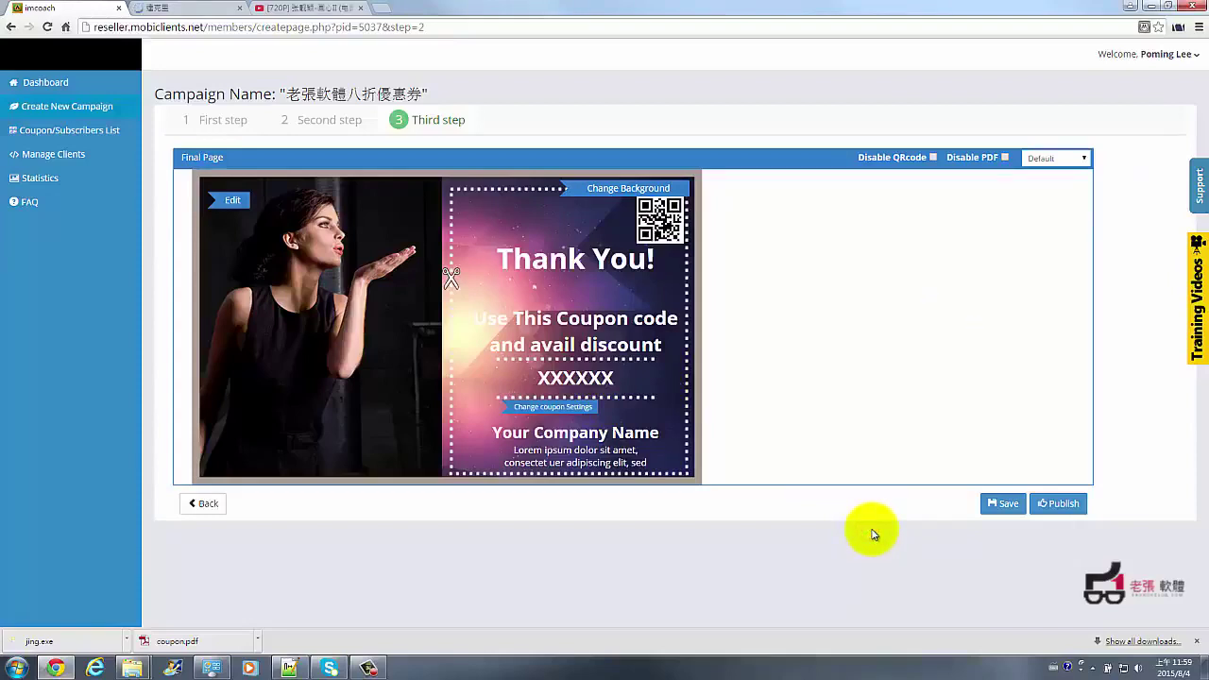
# Step: Publish the campaign and choose Mobi Clients Tab - 1 for its Facebook installation on a new page tab
pyautogui.click(1062, 505)
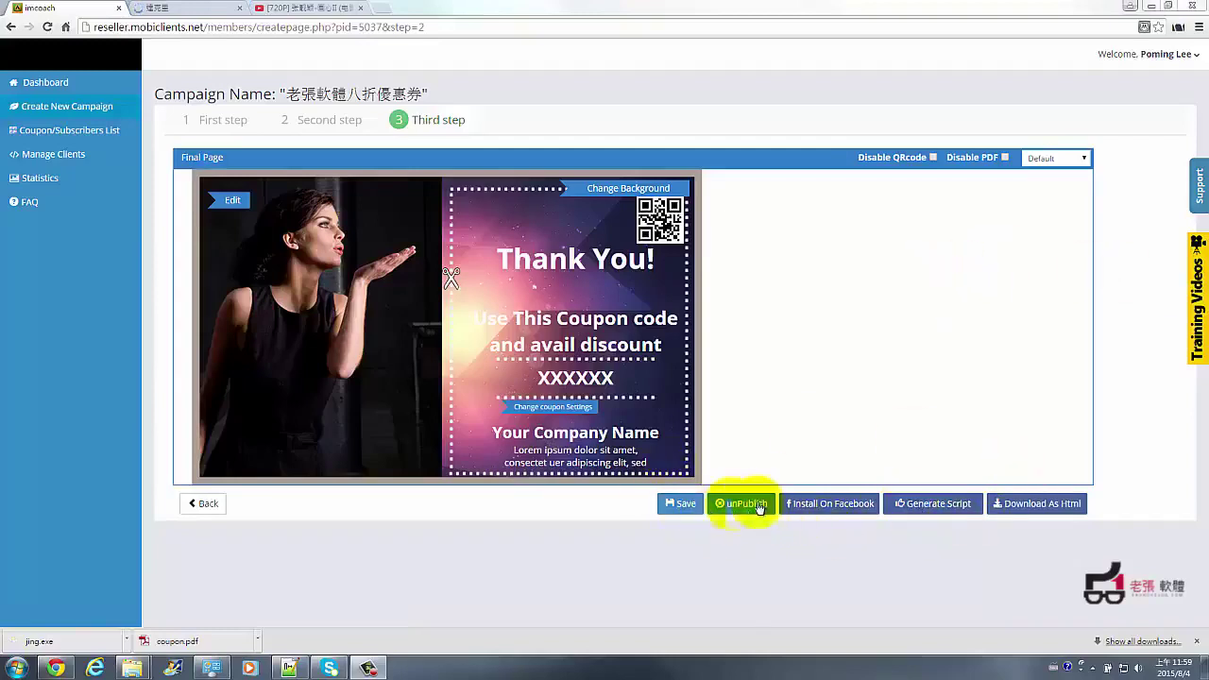
pyautogui.click(814, 510)
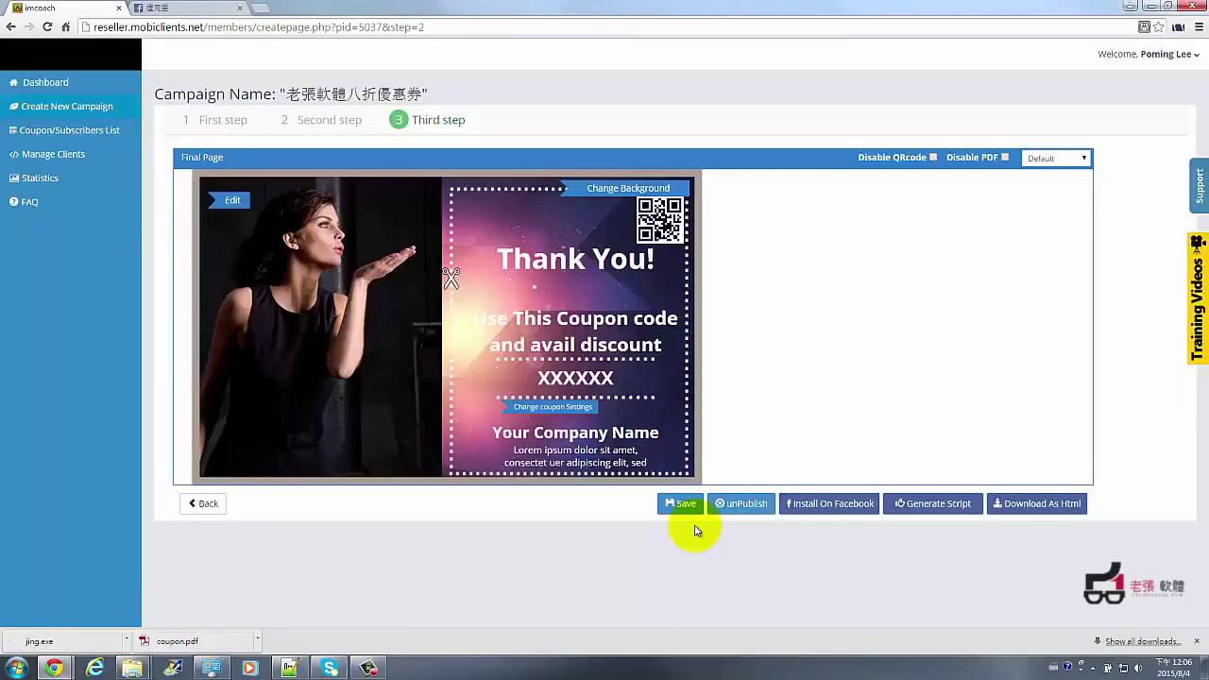
pyautogui.click(837, 507)
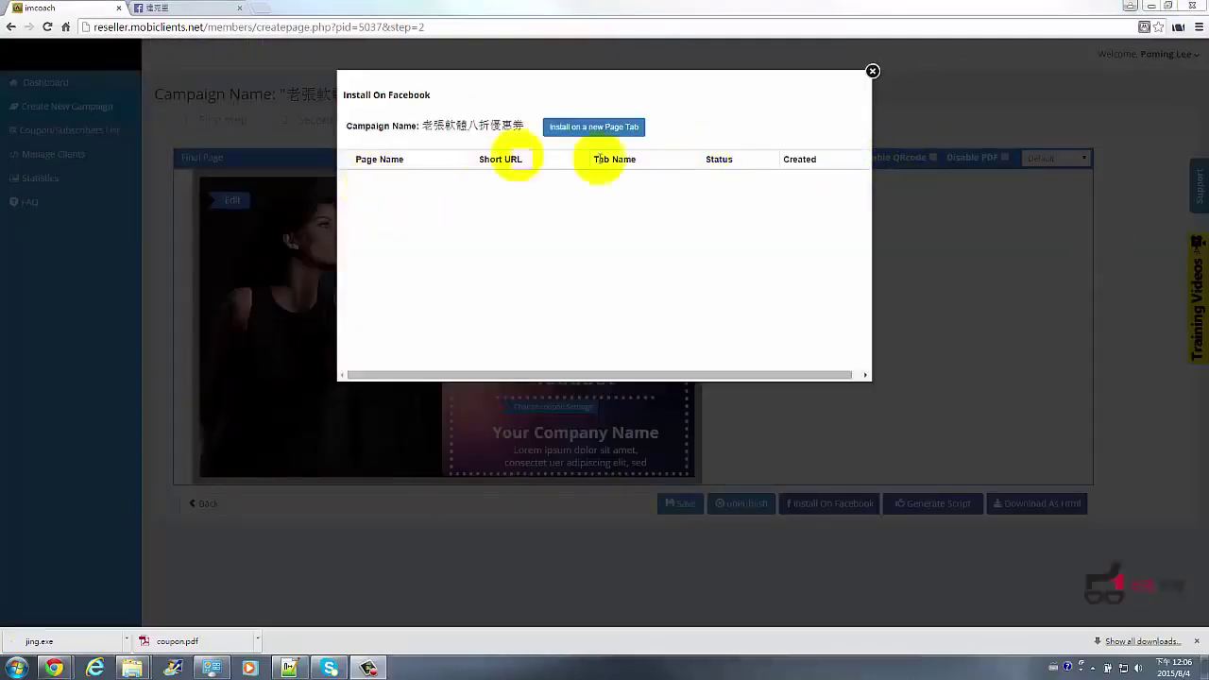
pyautogui.click(586, 137)
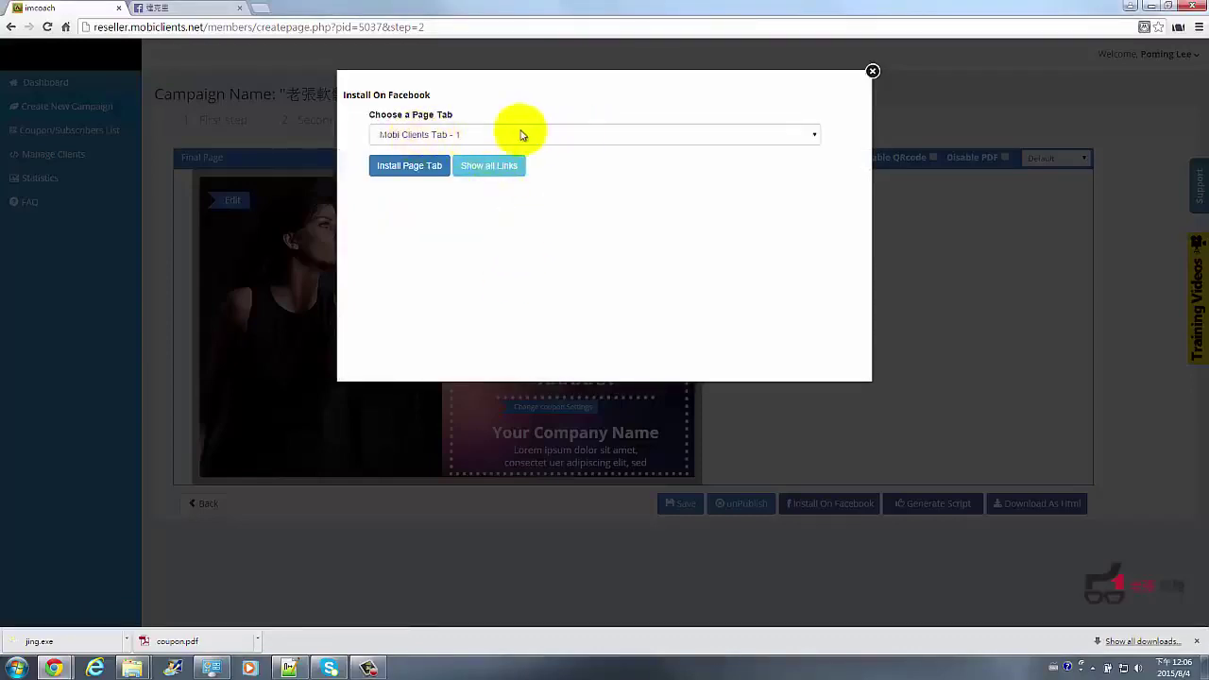
pyautogui.click(416, 134)
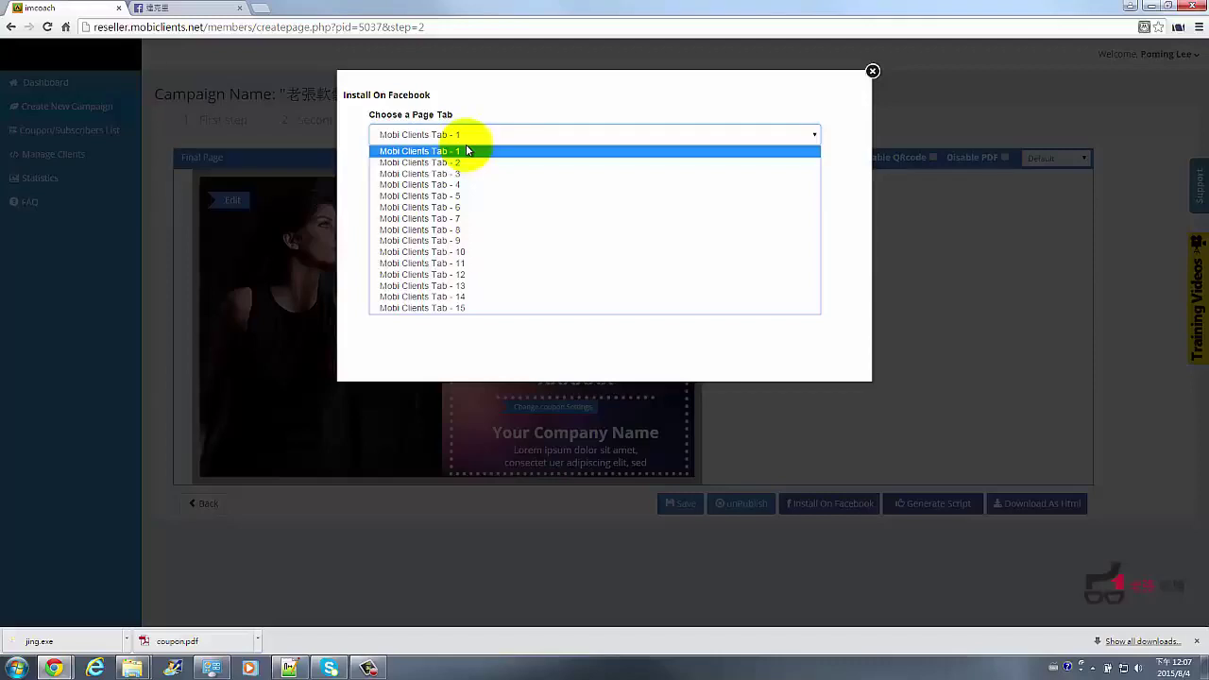
pyautogui.click(465, 150)
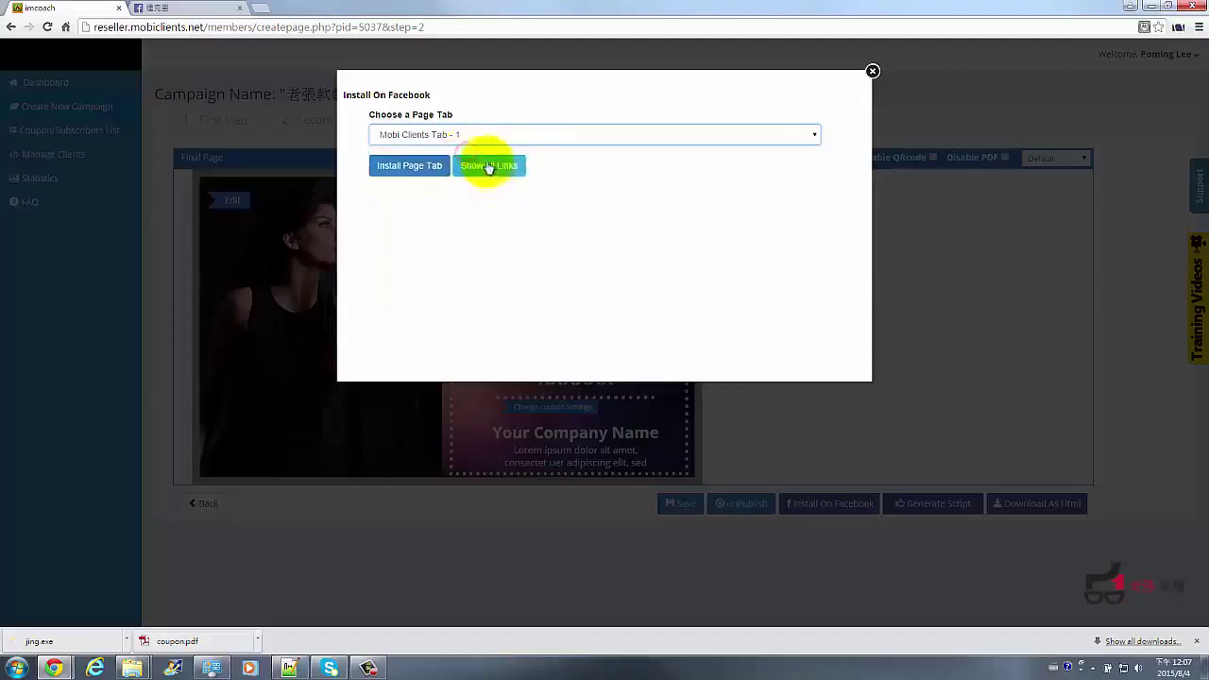
# Step: Try to install the campaign's page tab with Mobi Clients Tab - 1 and dismiss the Facebook dialog
pyautogui.click(401, 176)
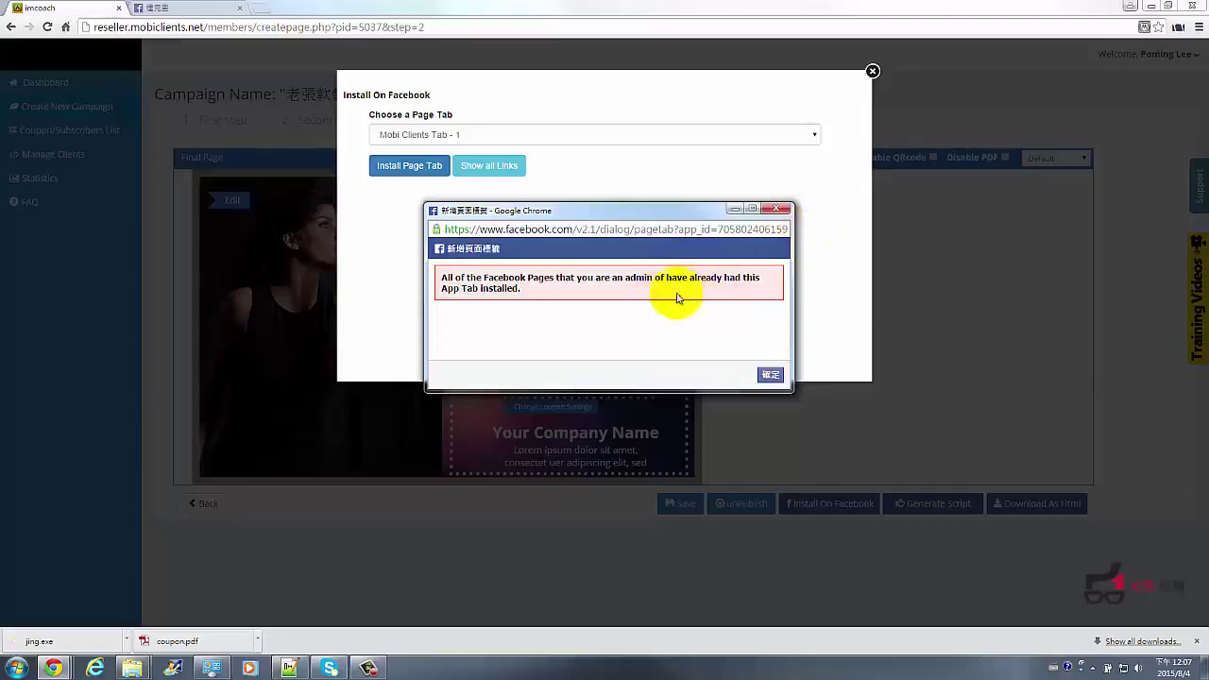
pyautogui.tripleClick(652, 289)
pyautogui.click(547, 304)
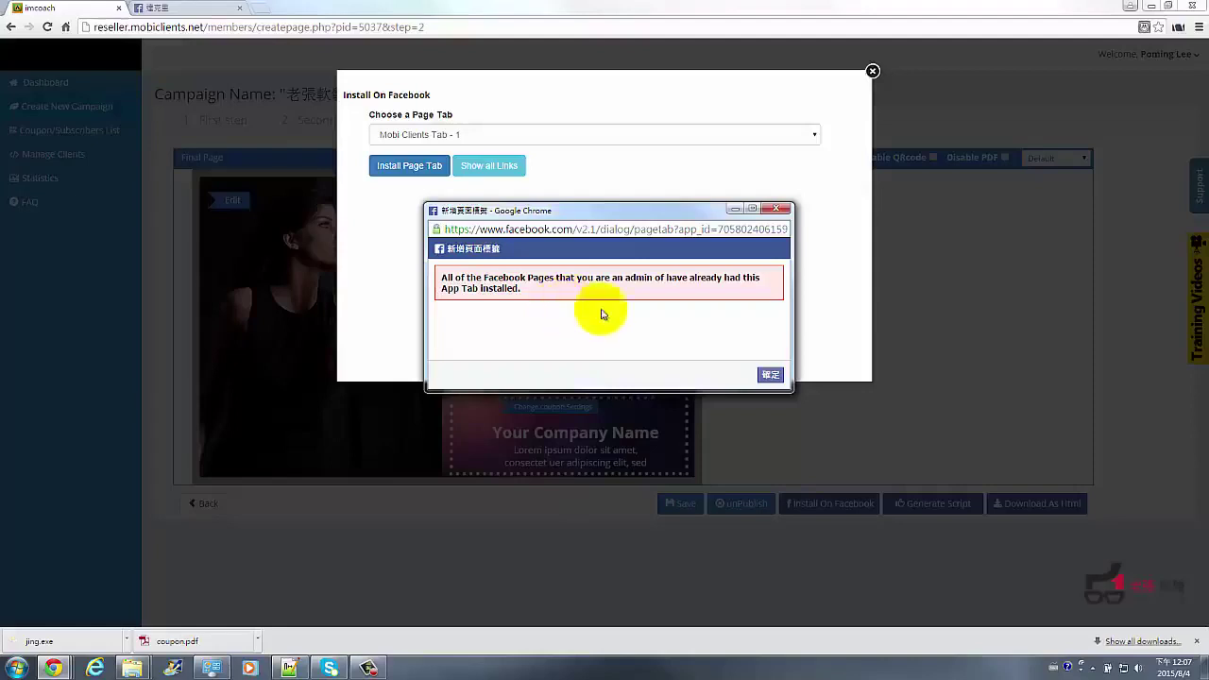
pyautogui.click(770, 374)
# Step: Install the campaign with Mobi Clients Tab - 4 and add it to the Facebook fan page offered in the dialog
pyautogui.click(569, 133)
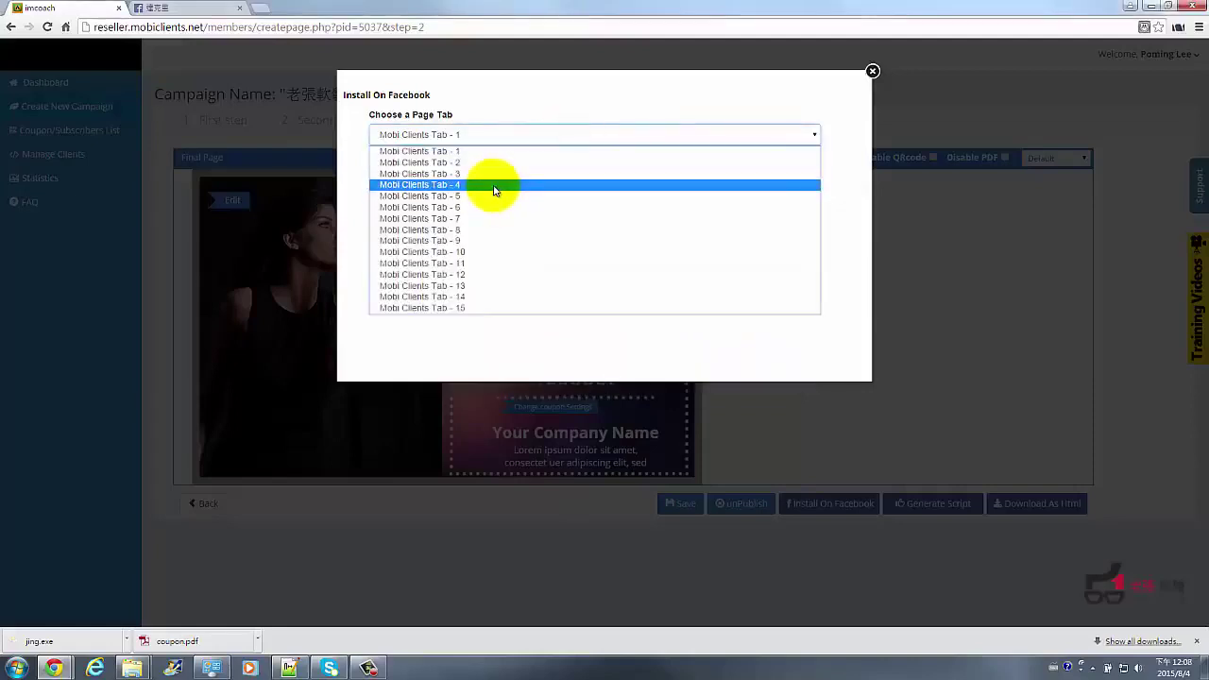
pyautogui.click(494, 185)
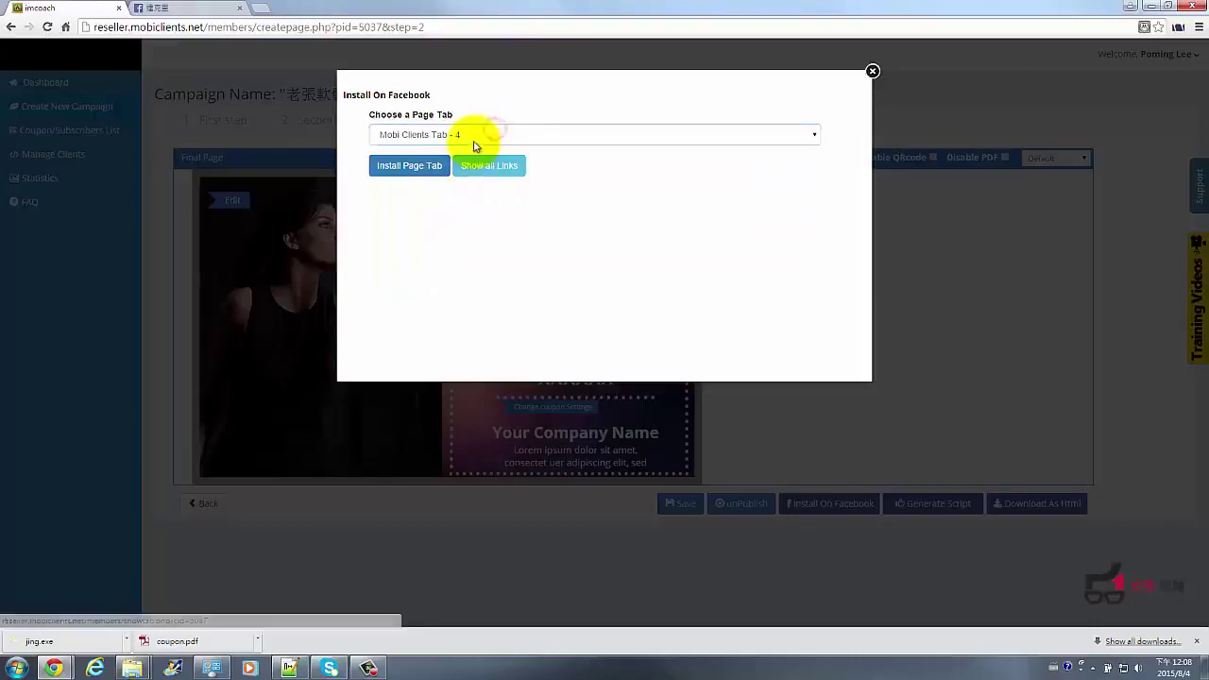
pyautogui.click(474, 139)
pyautogui.click(463, 185)
pyautogui.click(416, 171)
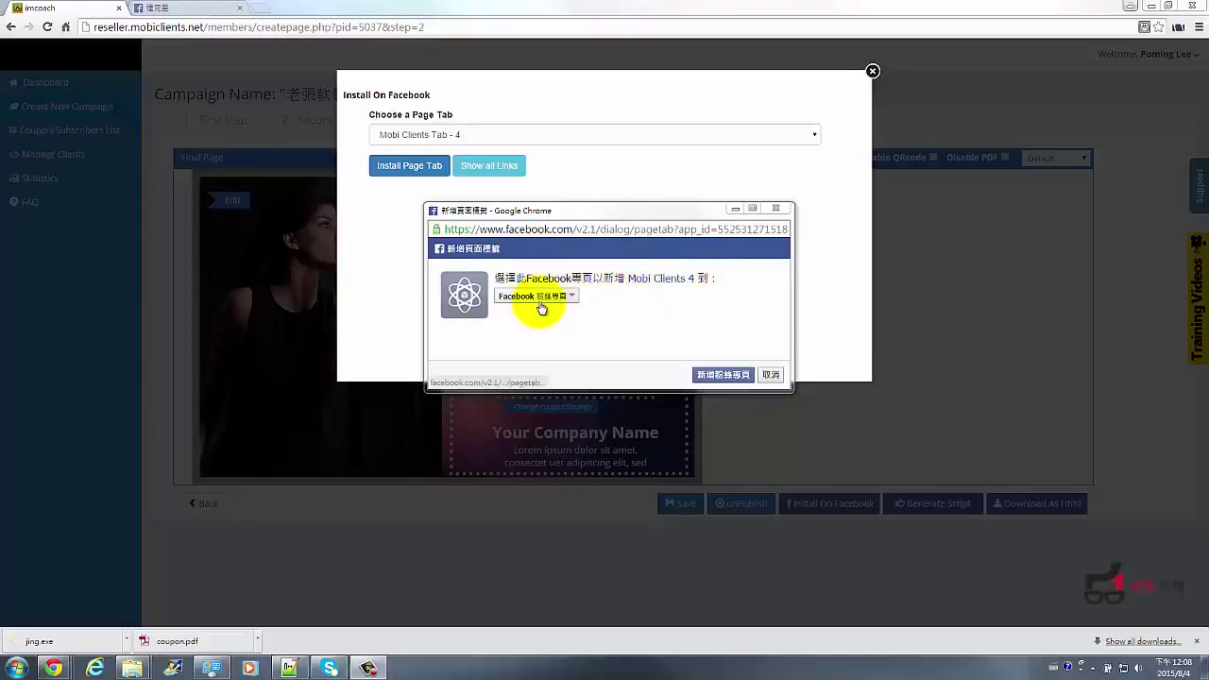
pyautogui.click(542, 308)
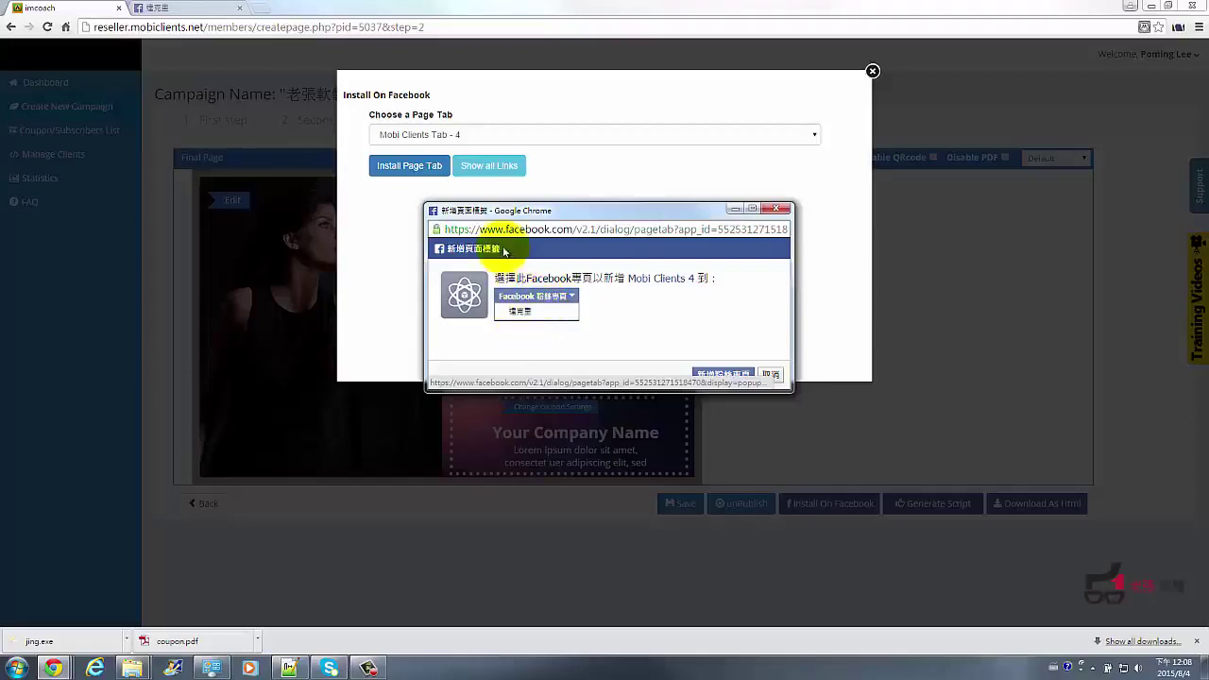
pyautogui.click(526, 315)
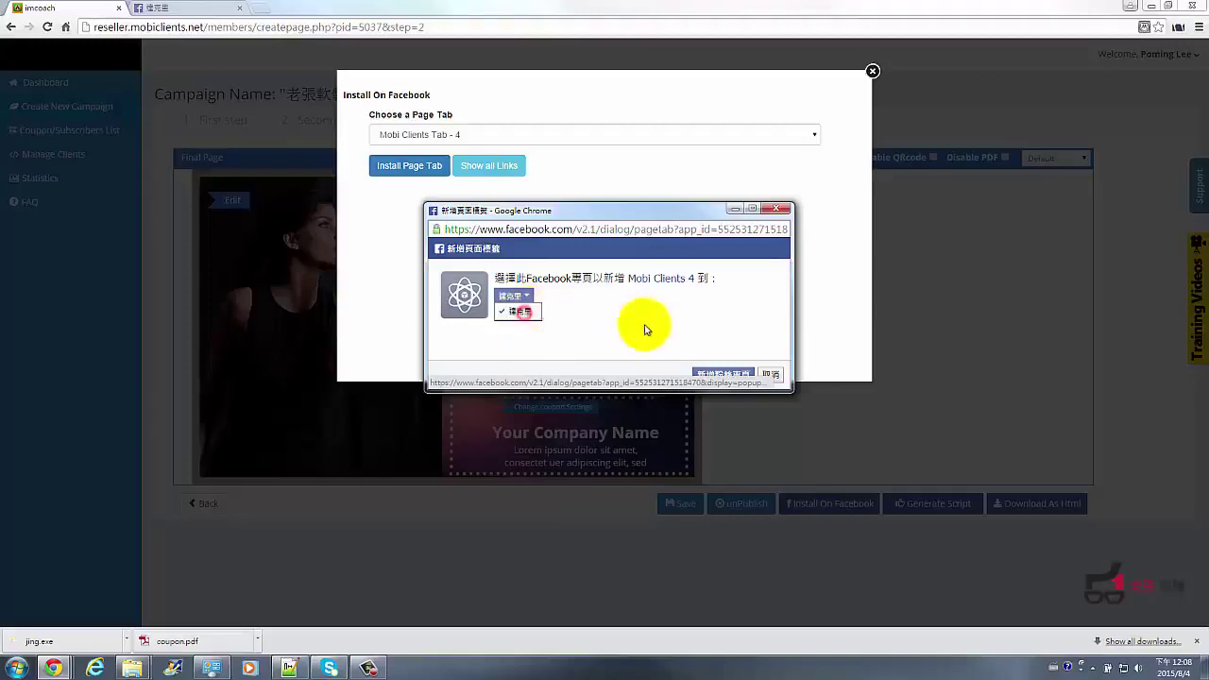
pyautogui.click(719, 376)
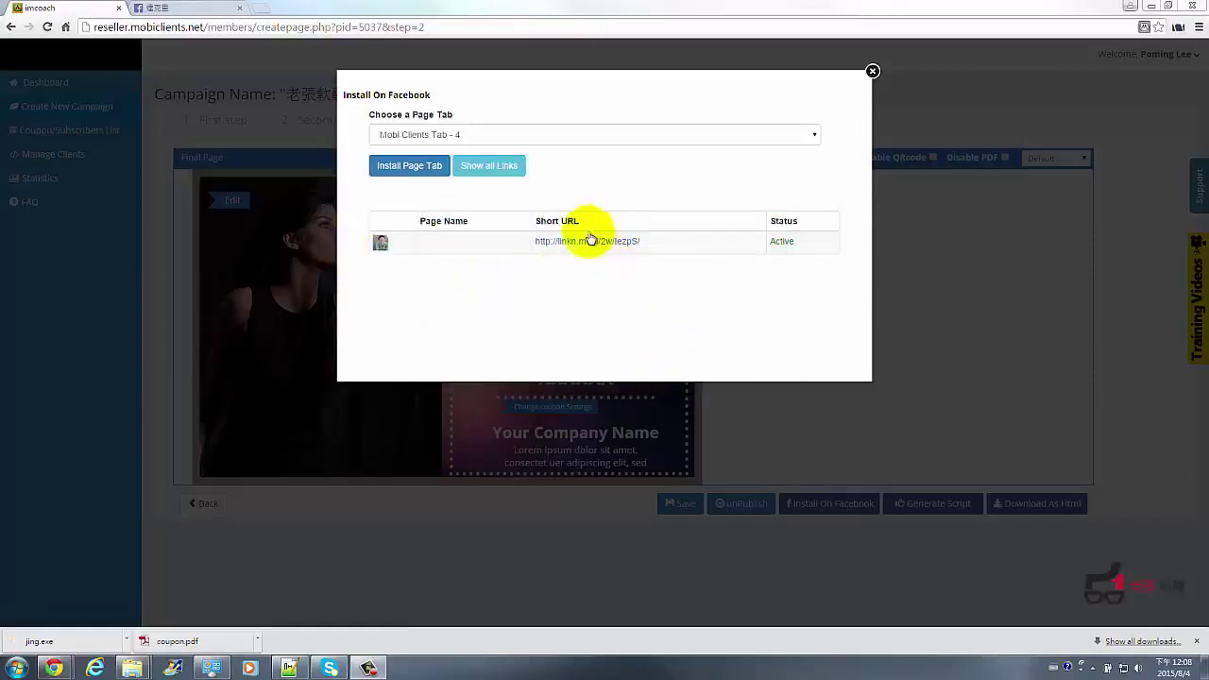
# Step: Copy the installed page tab's short URL and open it in a new browser tab
pyautogui.rightClick(601, 243)
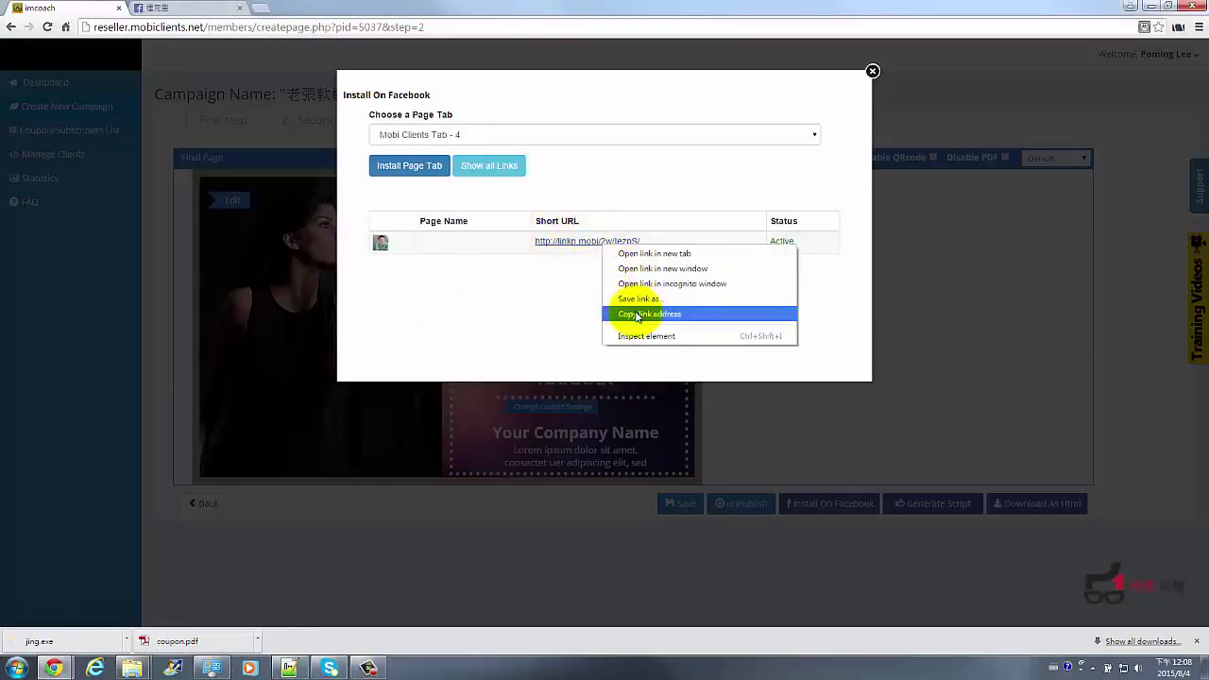
pyautogui.click(636, 314)
pyautogui.click(210, 7)
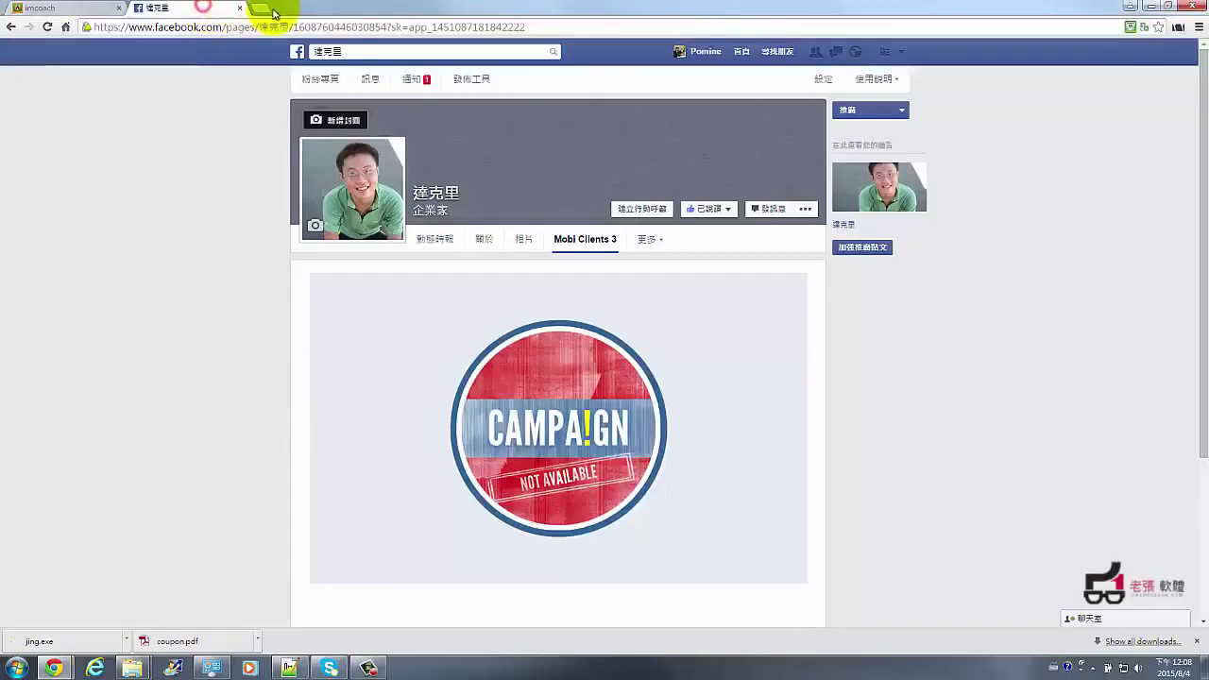
pyautogui.click(252, 9)
pyautogui.rightClick(256, 24)
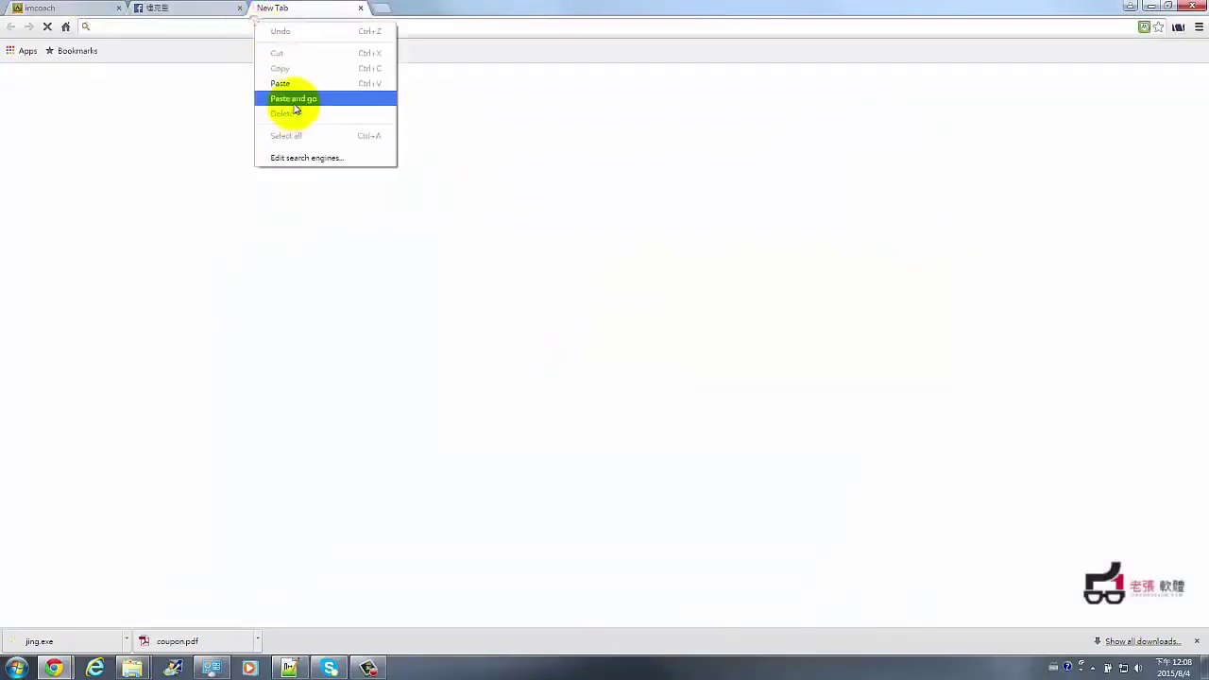
pyautogui.click(294, 84)
pyautogui.press('Return')
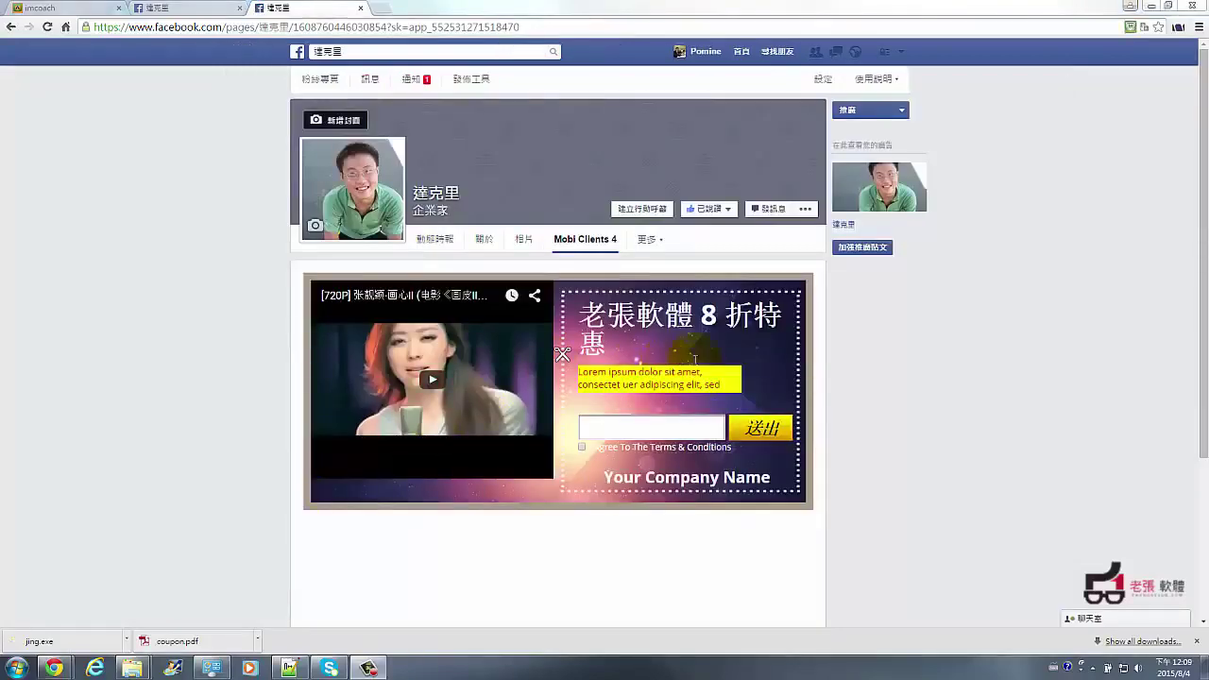
# Step: Submit the Facebook tab's sign-up form with the subscriber's e-mail and the terms accepted, after playing its video from about 1:11
pyautogui.click(623, 422)
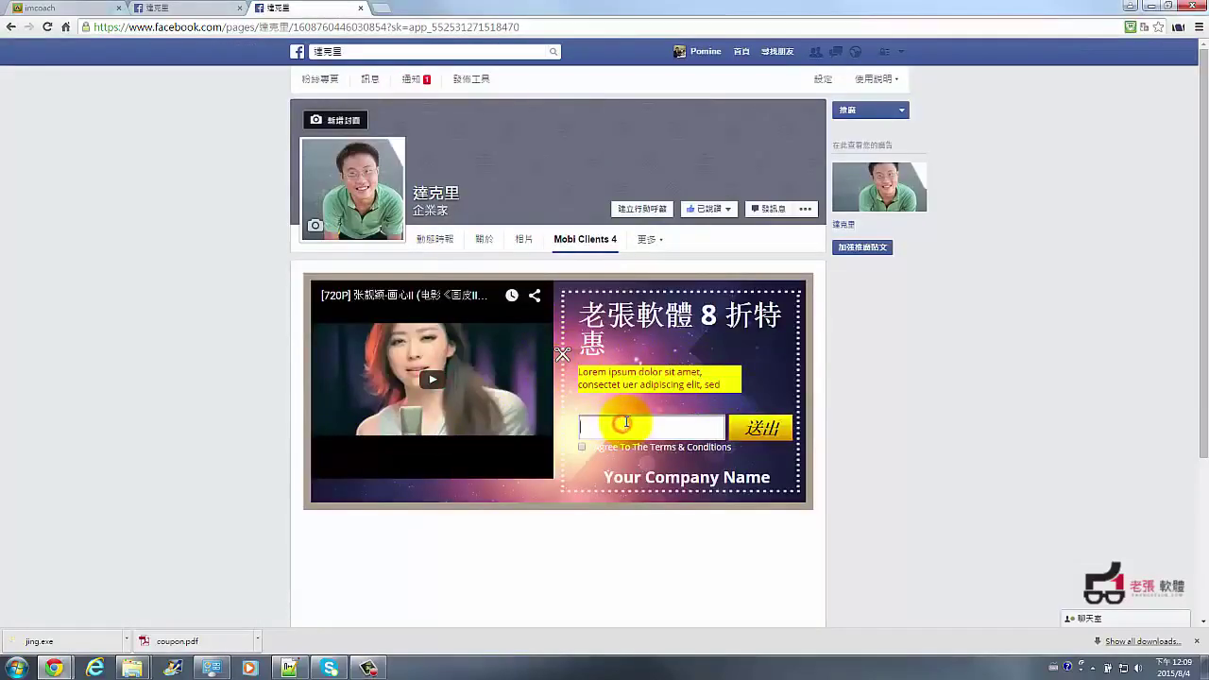
pyautogui.hotkey('ctrl', 'v')
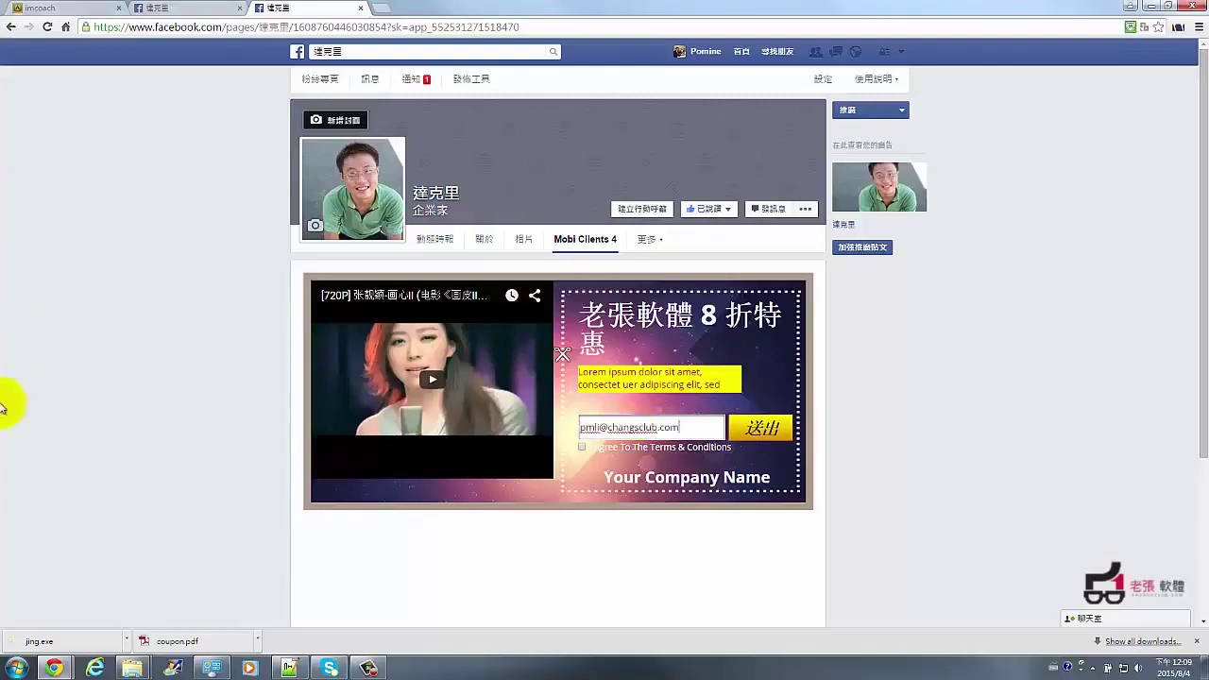
pyautogui.click(614, 450)
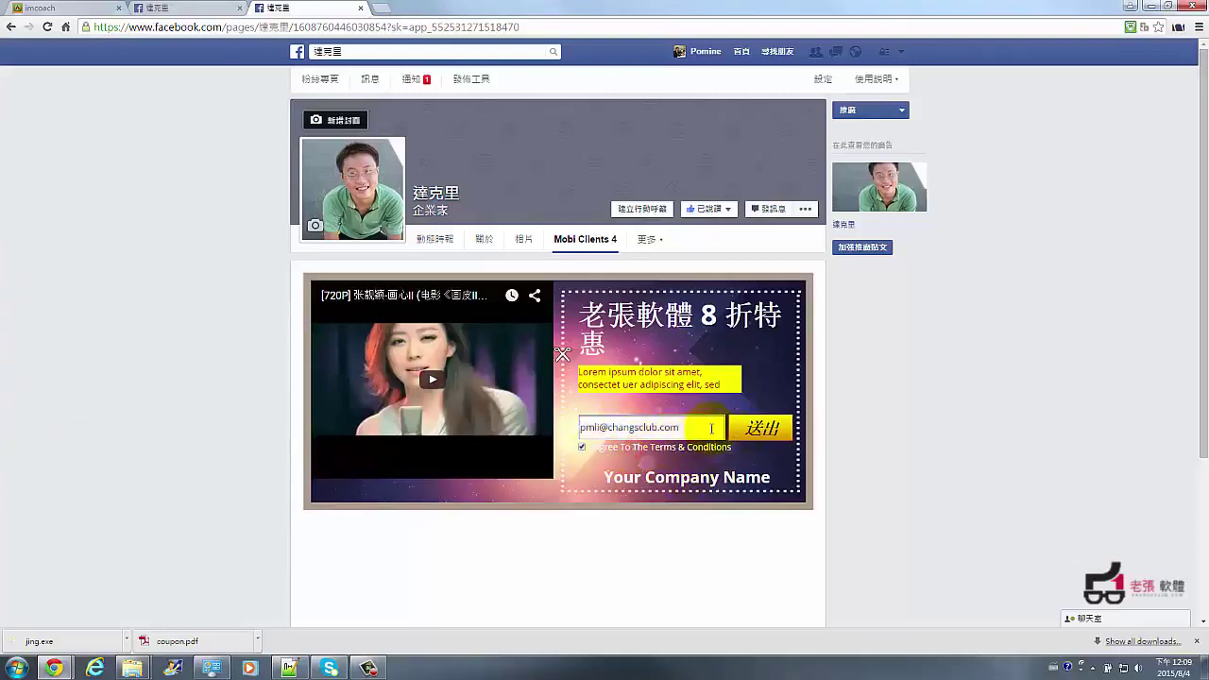
pyautogui.click(431, 376)
pyautogui.click(363, 455)
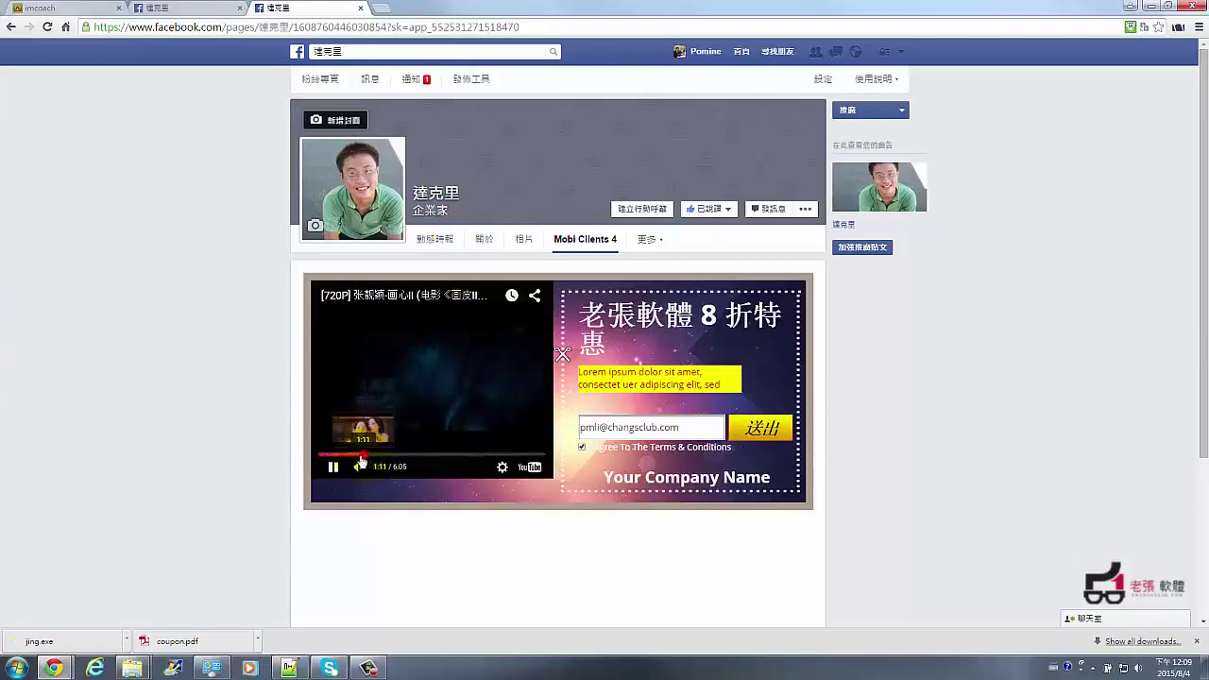
pyautogui.click(762, 430)
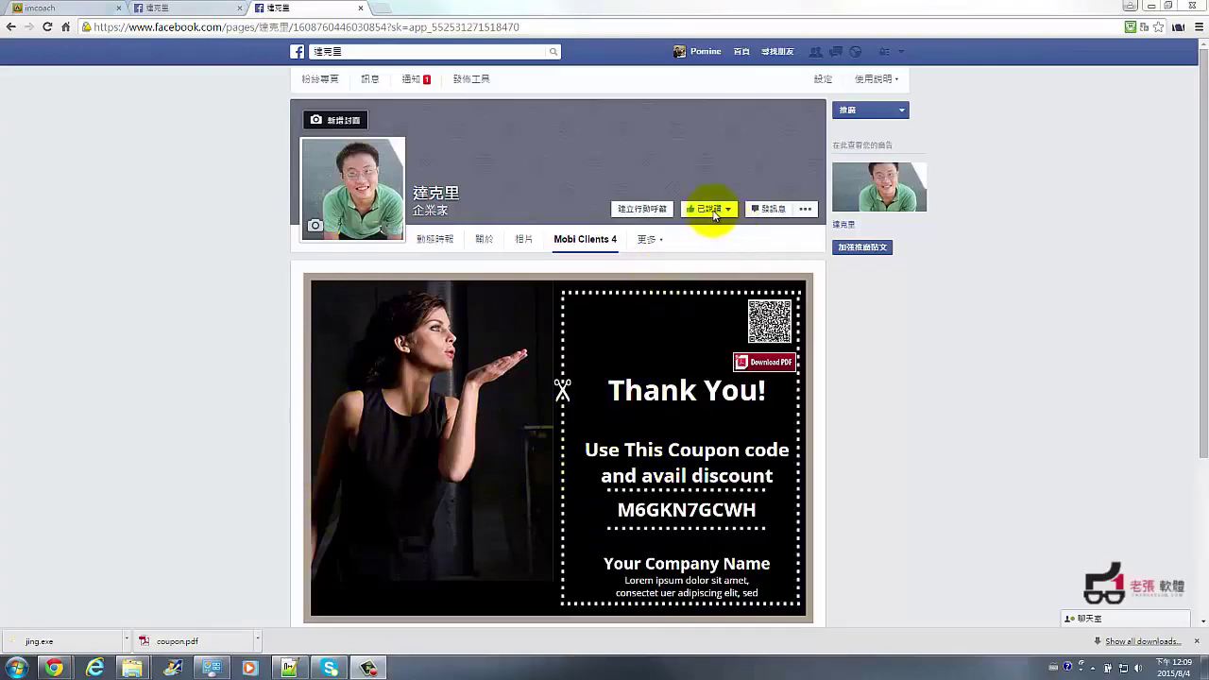
# Step: Highlight the coupon code on the thank-you page and save the coupon PDF as coupon.pdf
pyautogui.tripleClick(818, 513)
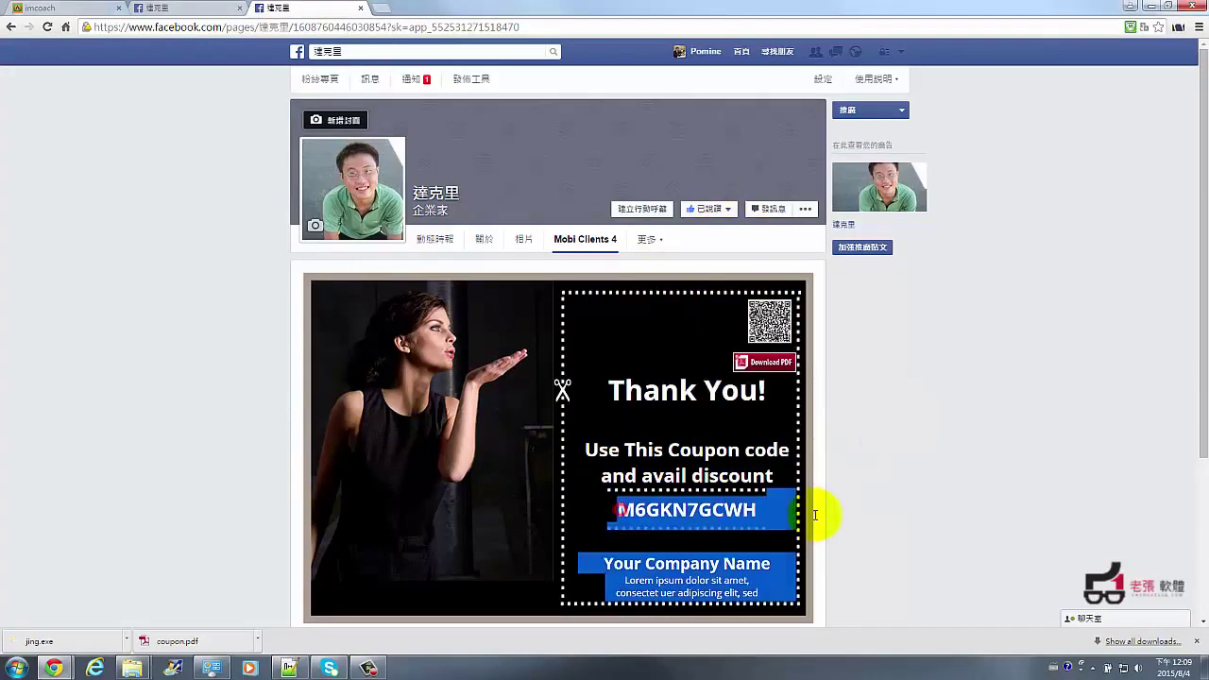
pyautogui.click(728, 517)
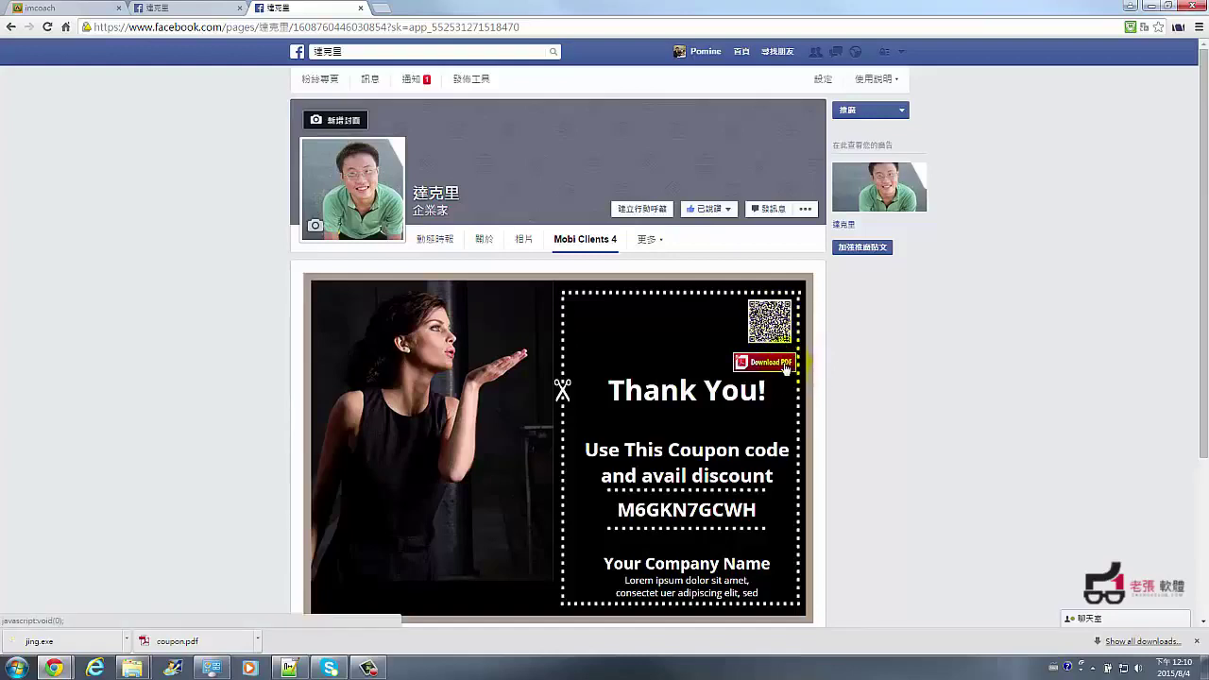
pyautogui.click(786, 368)
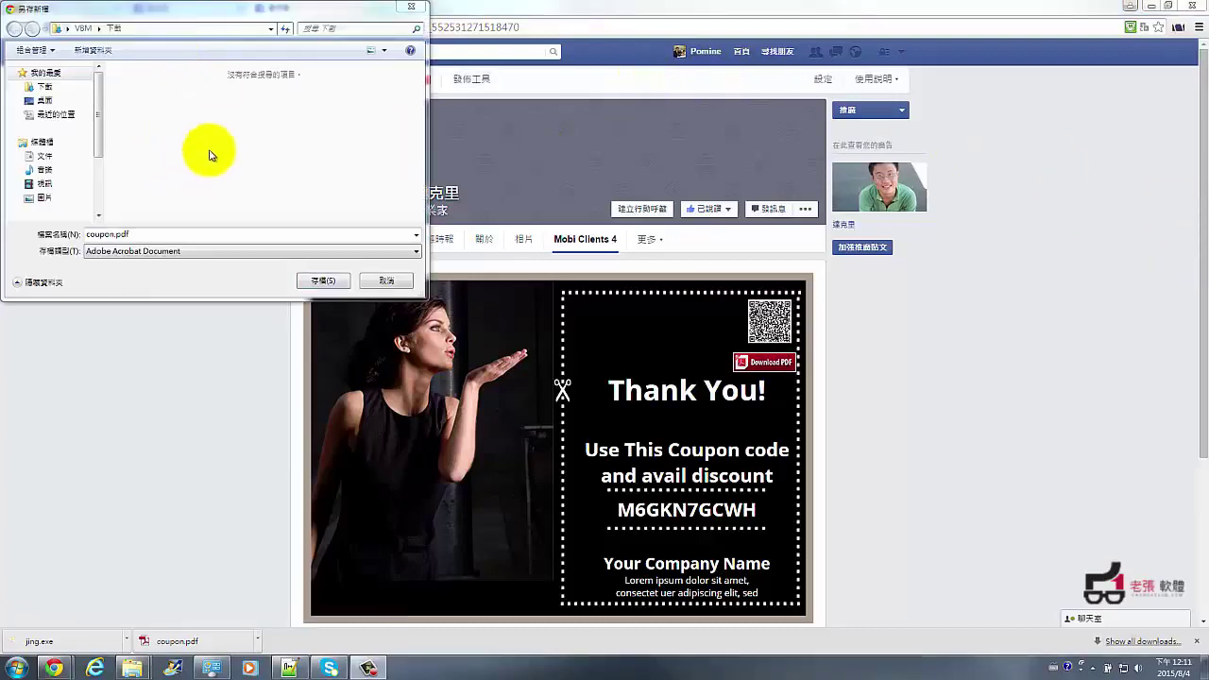
pyautogui.click(210, 150)
pyautogui.click(324, 281)
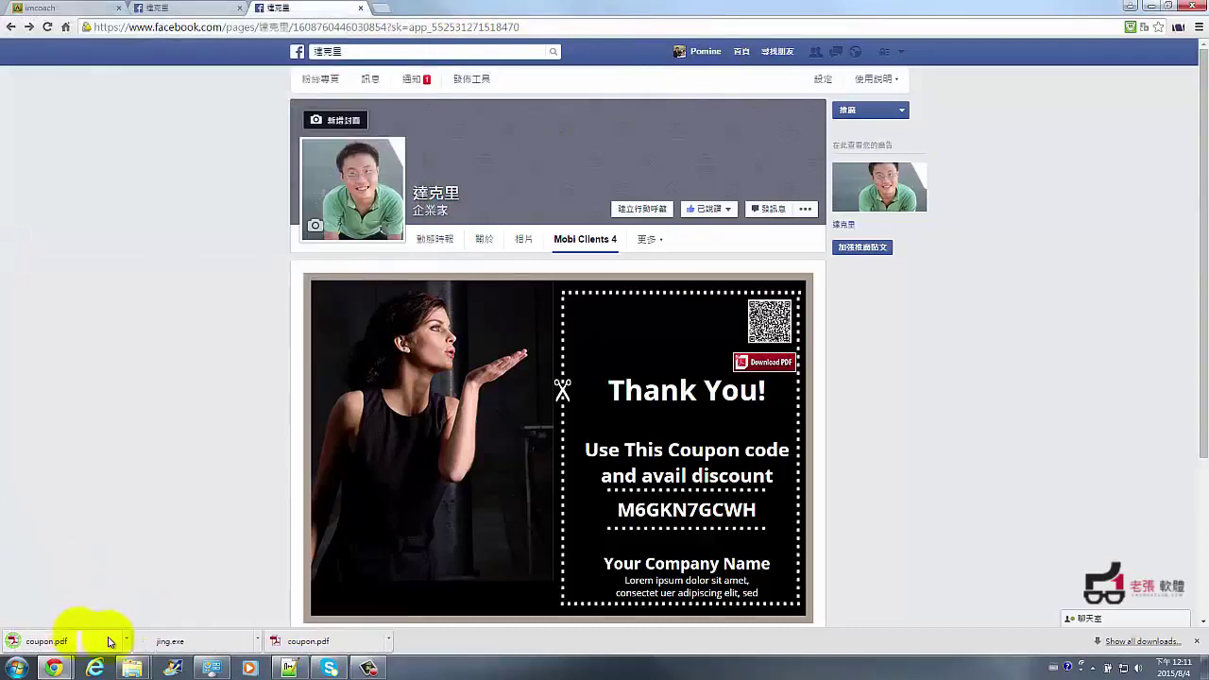
# Step: Open the downloaded coupon.pdf and examine the voucher's offer details, coupon code, QR code and redemption instructions
pyautogui.click(109, 642)
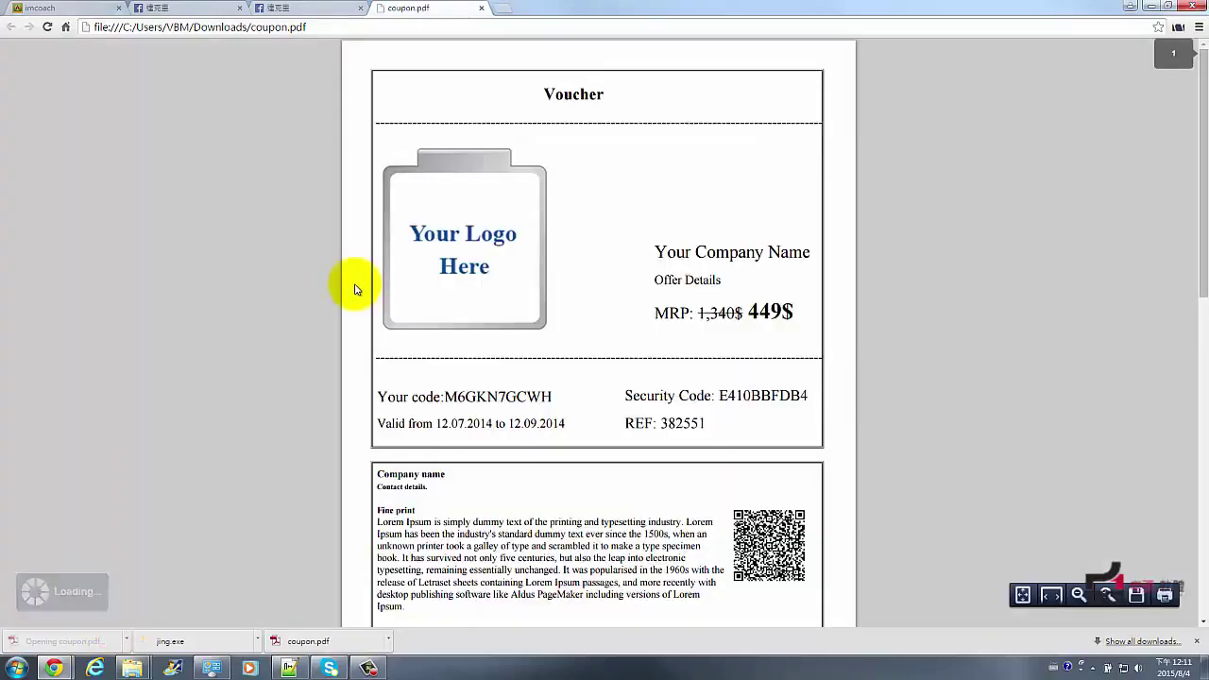
pyautogui.scroll(-2, 777, 311)
pyautogui.scroll(2, 797, 311)
pyautogui.scroll(-8, 799, 297)
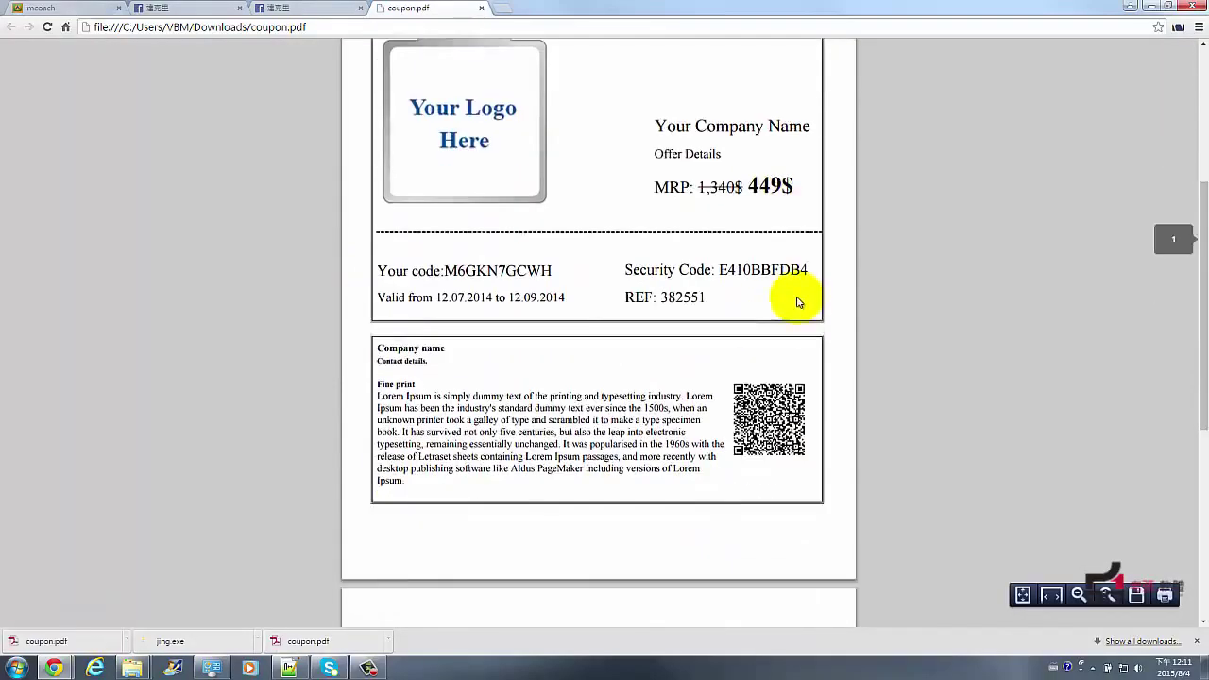
pyautogui.scroll(8, 780, 343)
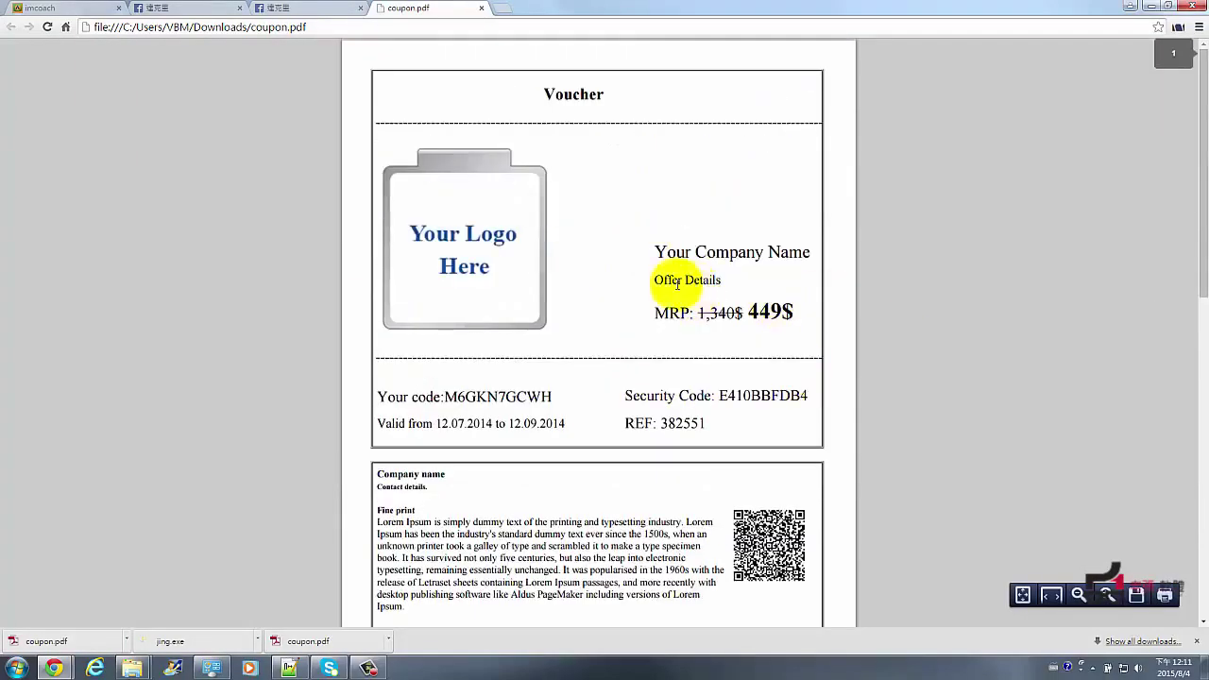
pyautogui.scroll(-4, 750, 391)
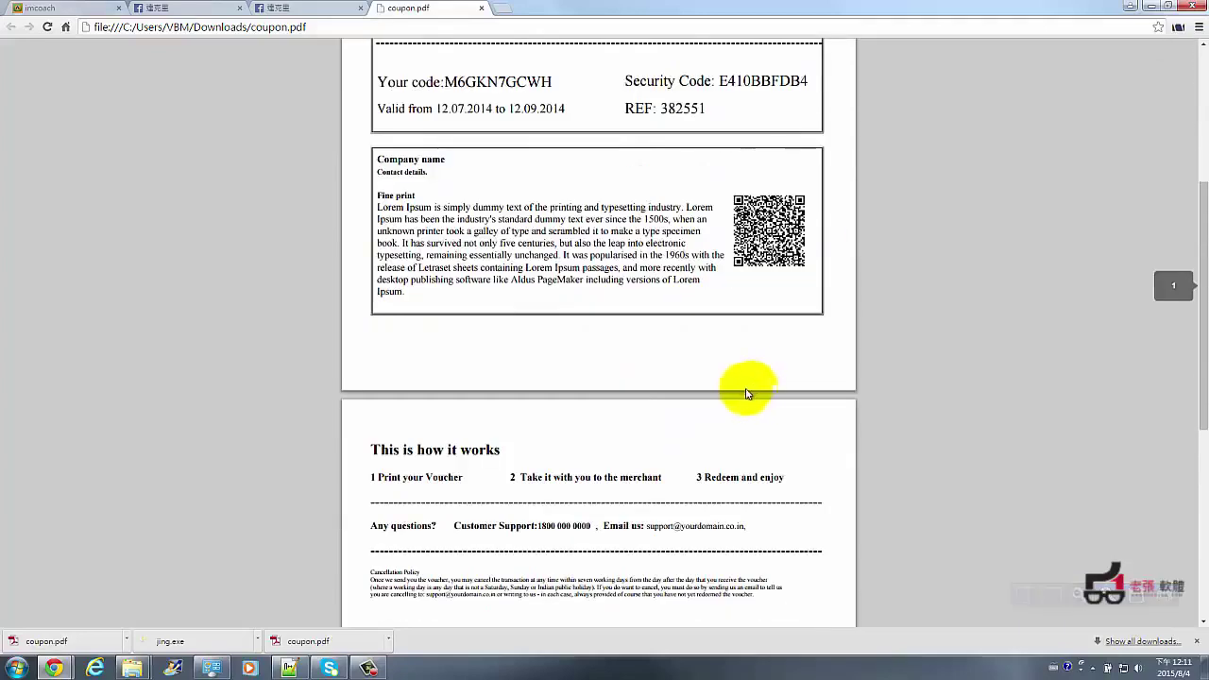
pyautogui.scroll(4, 610, 366)
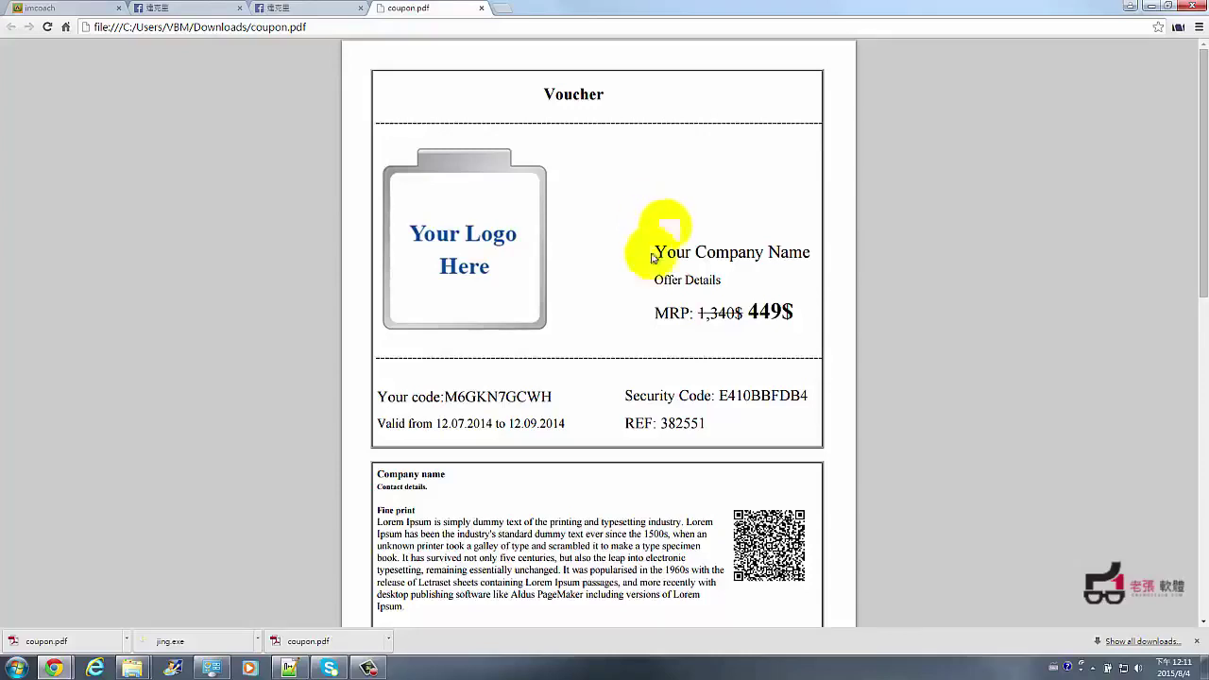
pyautogui.moveTo(444, 395); pyautogui.dragTo(554, 397)
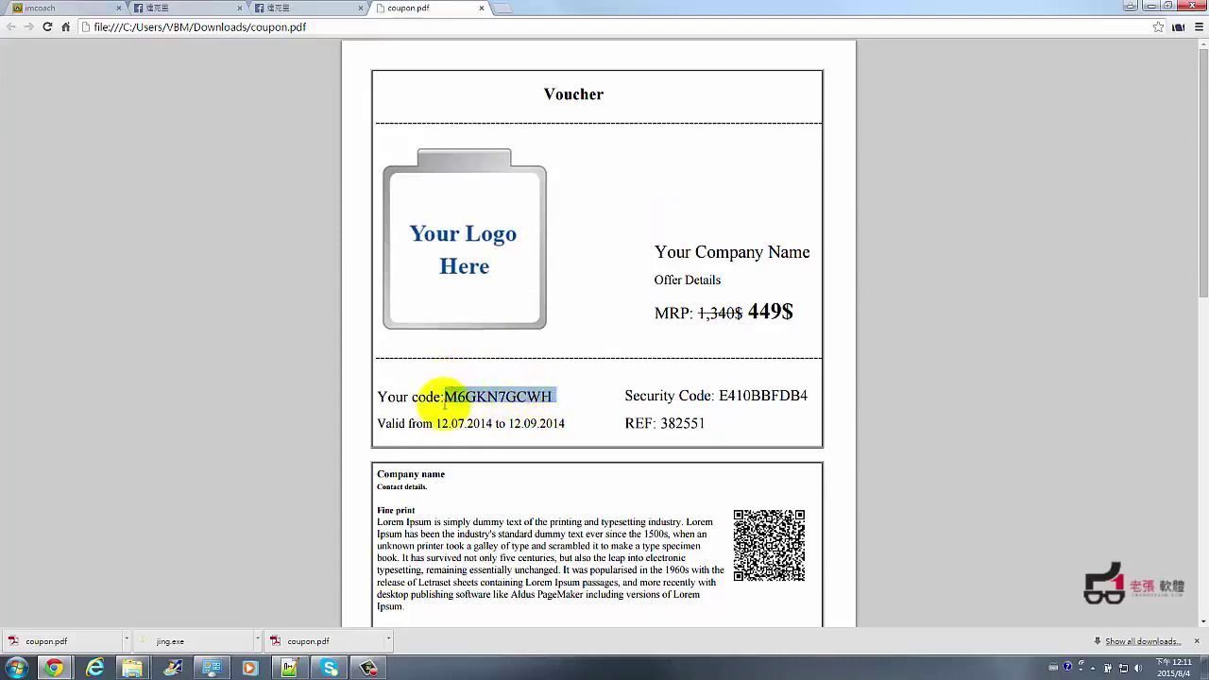
# Step: Return to the campaign editor, close the Install On Facebook dialog and open the dashboard in a new browser tab
pyautogui.click(312, 11)
pyautogui.click(165, 11)
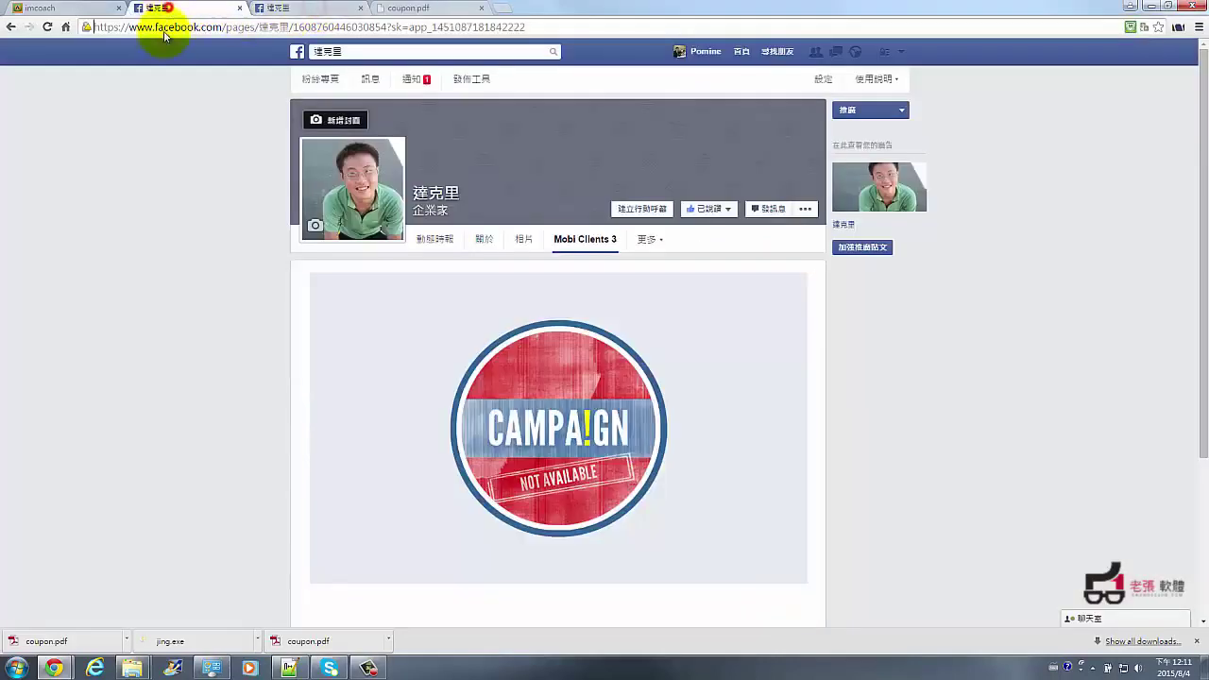
pyautogui.click(85, 10)
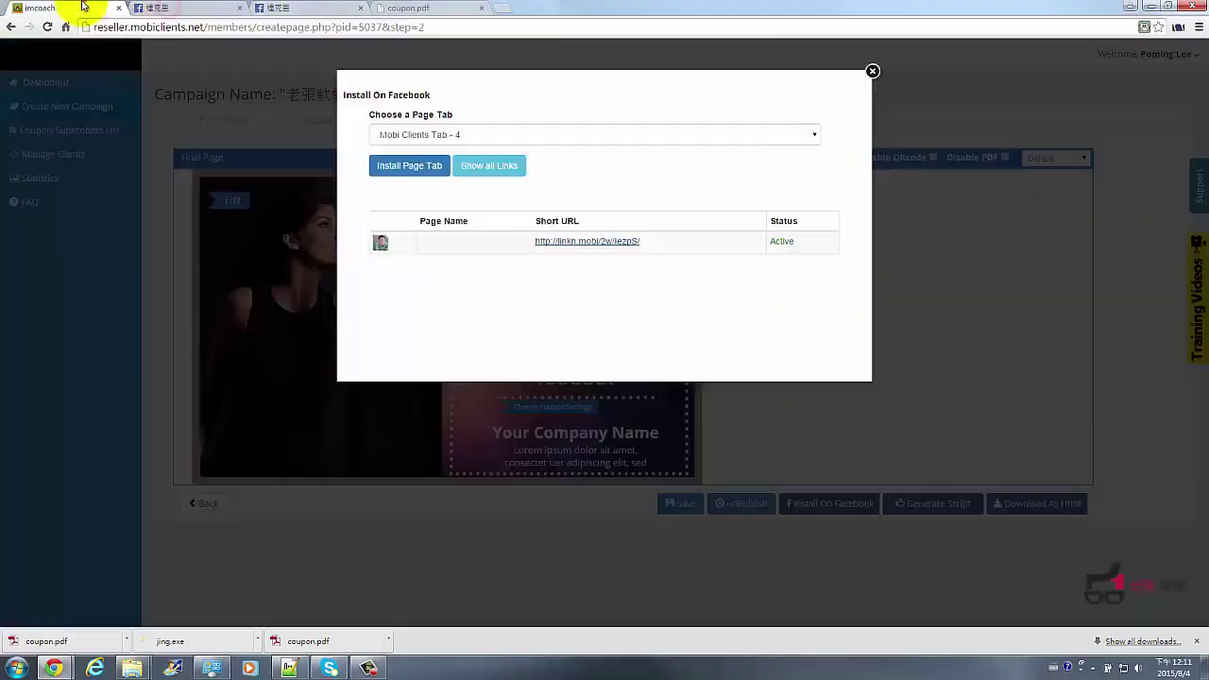
pyautogui.click(873, 72)
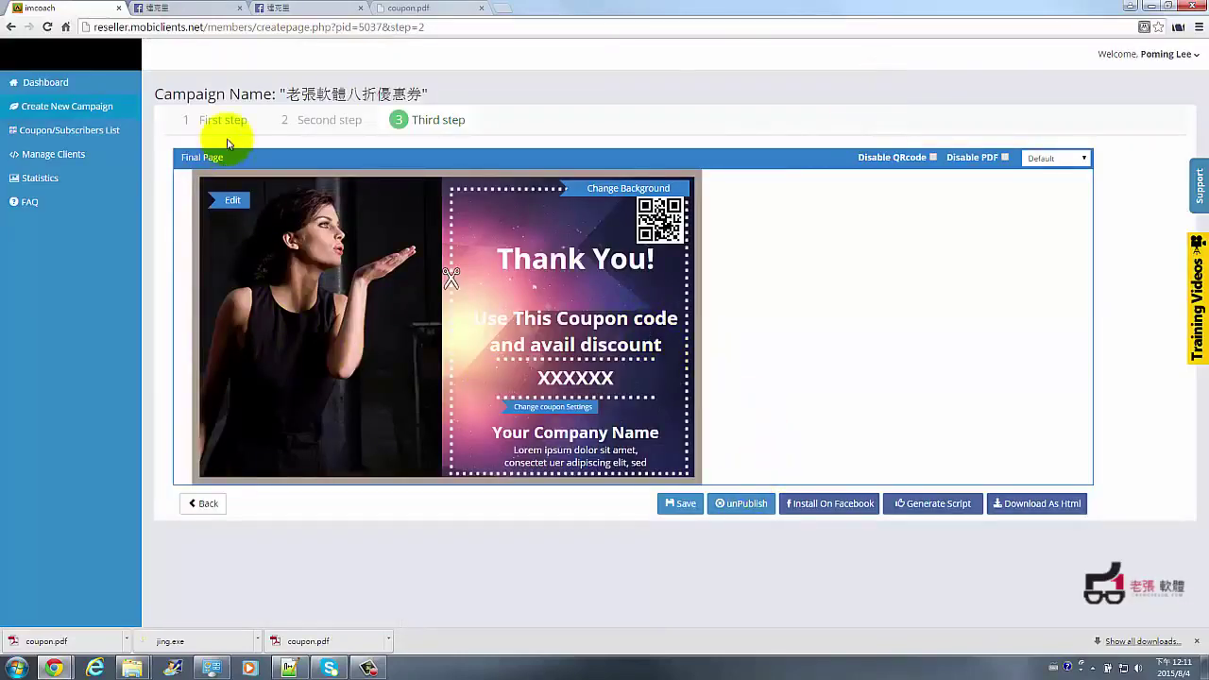
pyautogui.click(49, 85)
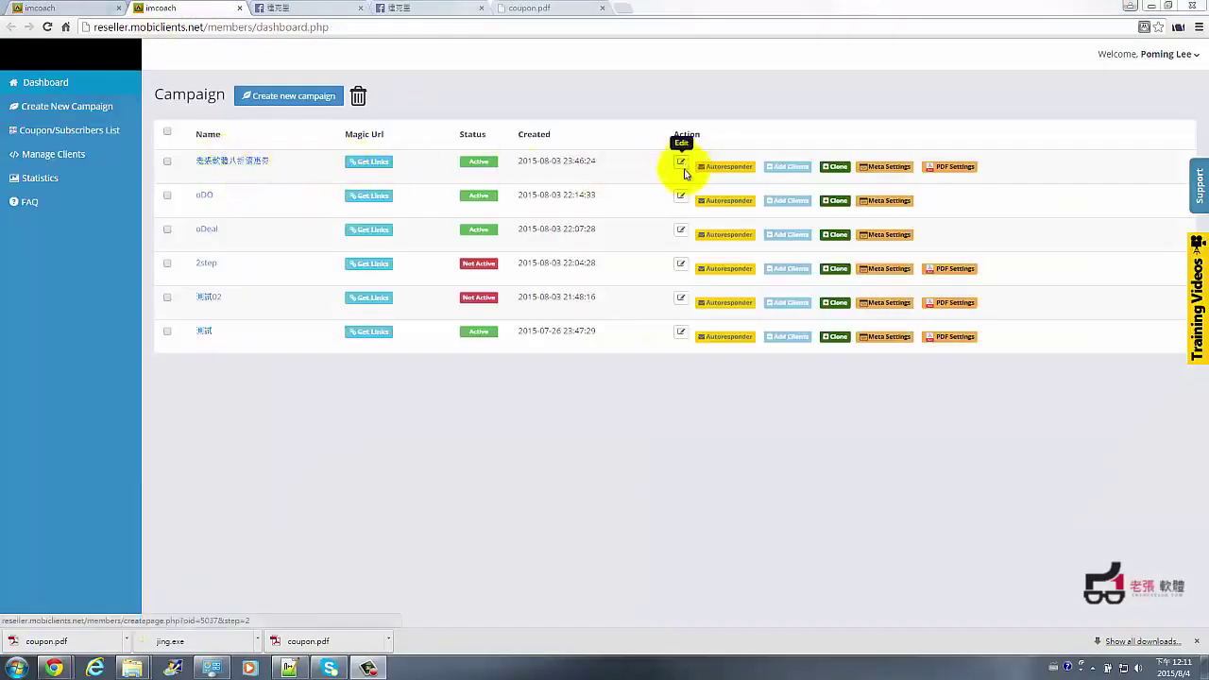
# Step: Check the editor's publishing options on the final page and compare the campaigns' Active and Not Active statuses on the dashboard
pyautogui.click(42, 7)
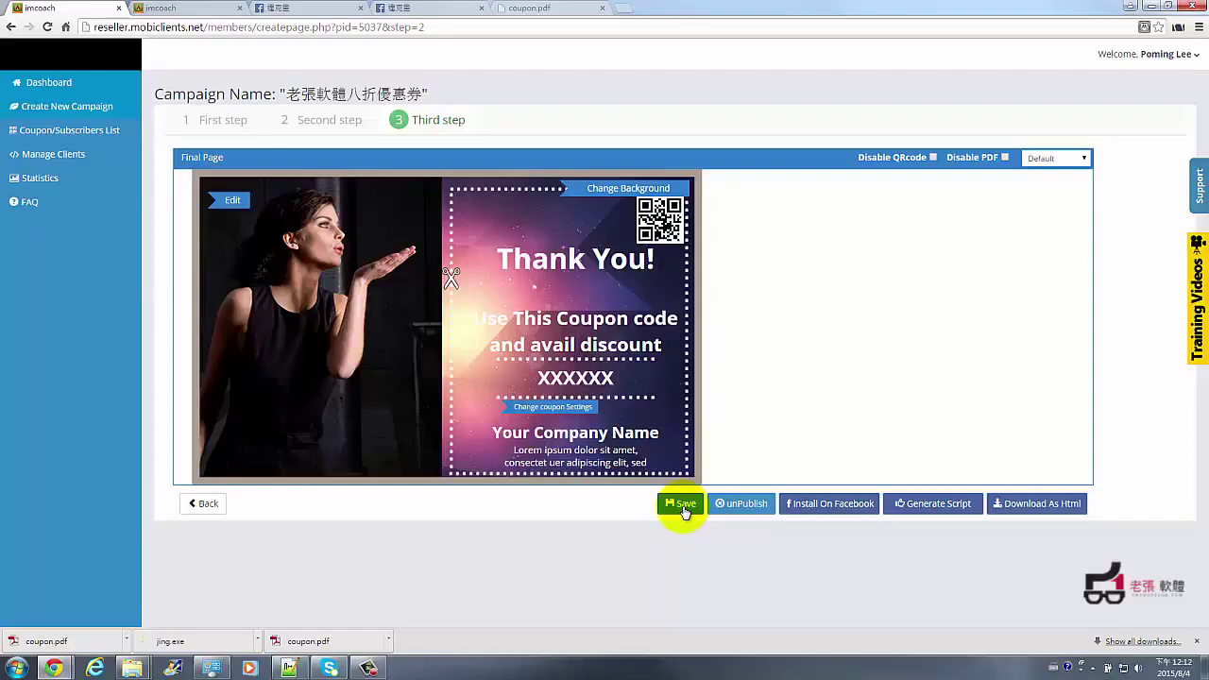
pyautogui.click(746, 504)
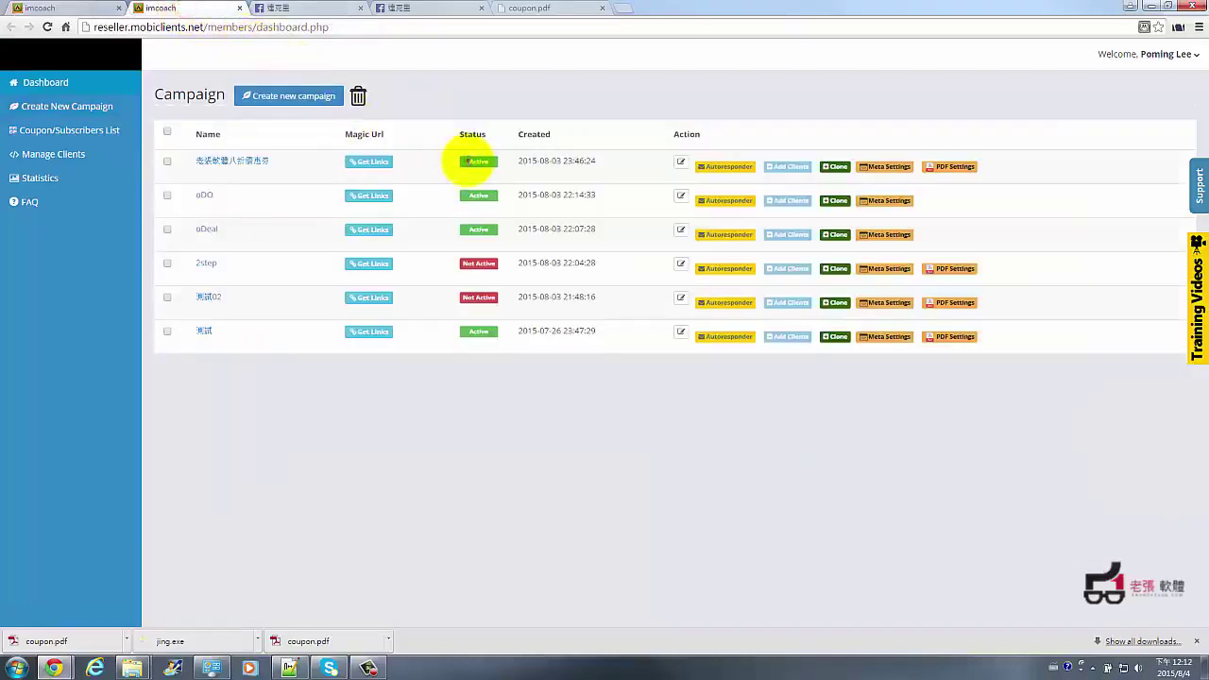
pyautogui.click(475, 164)
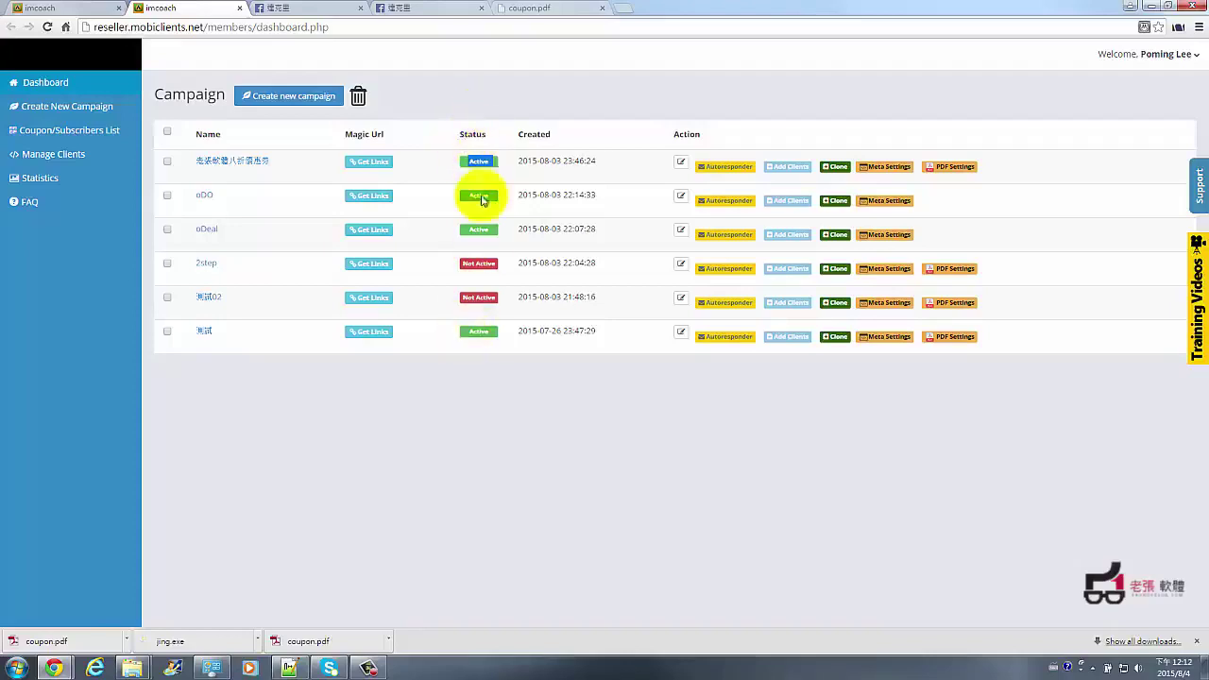
pyautogui.click(469, 263)
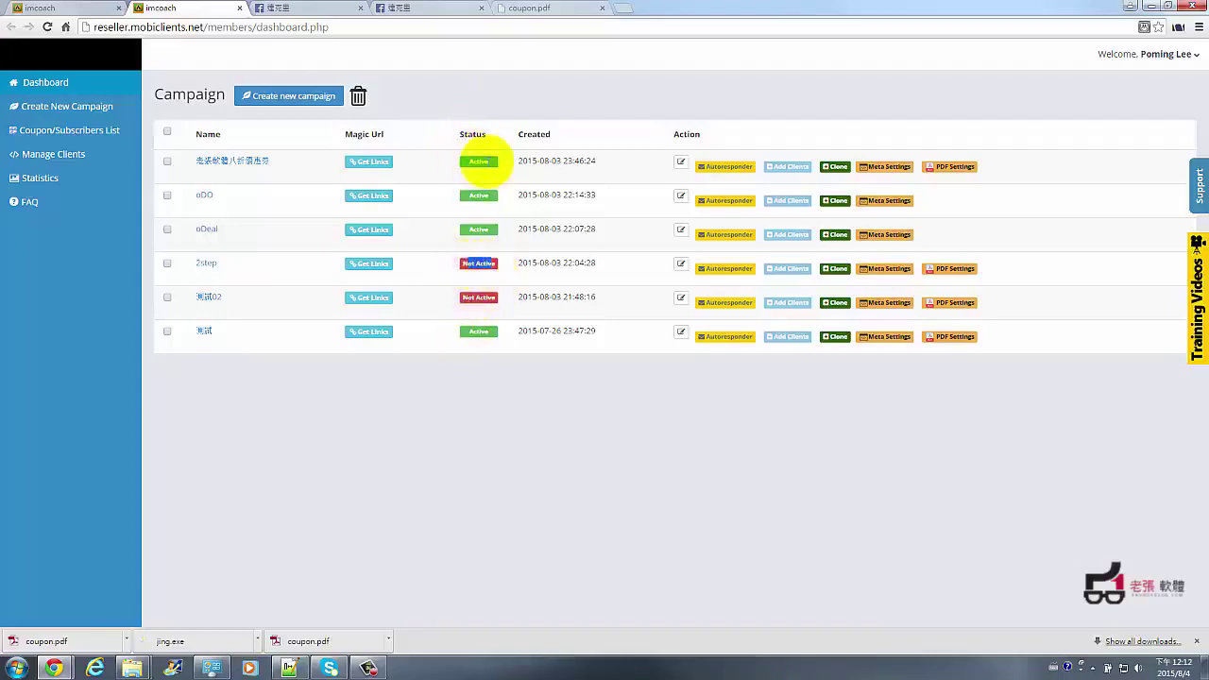
pyautogui.click(470, 167)
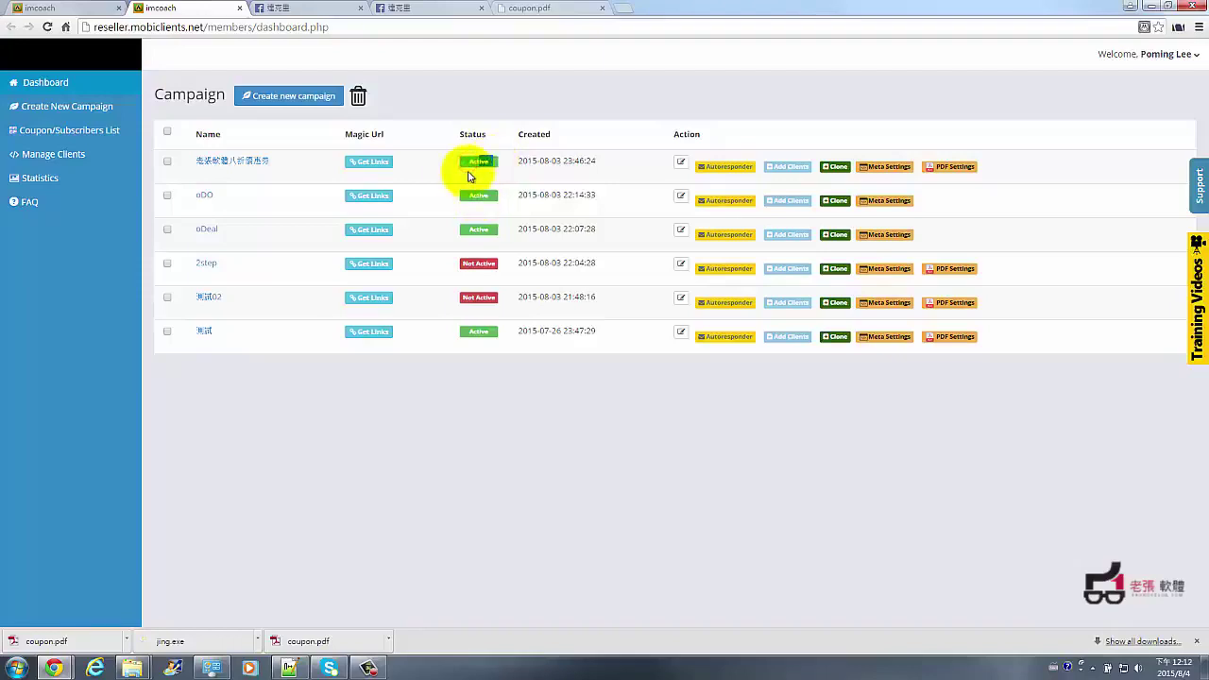